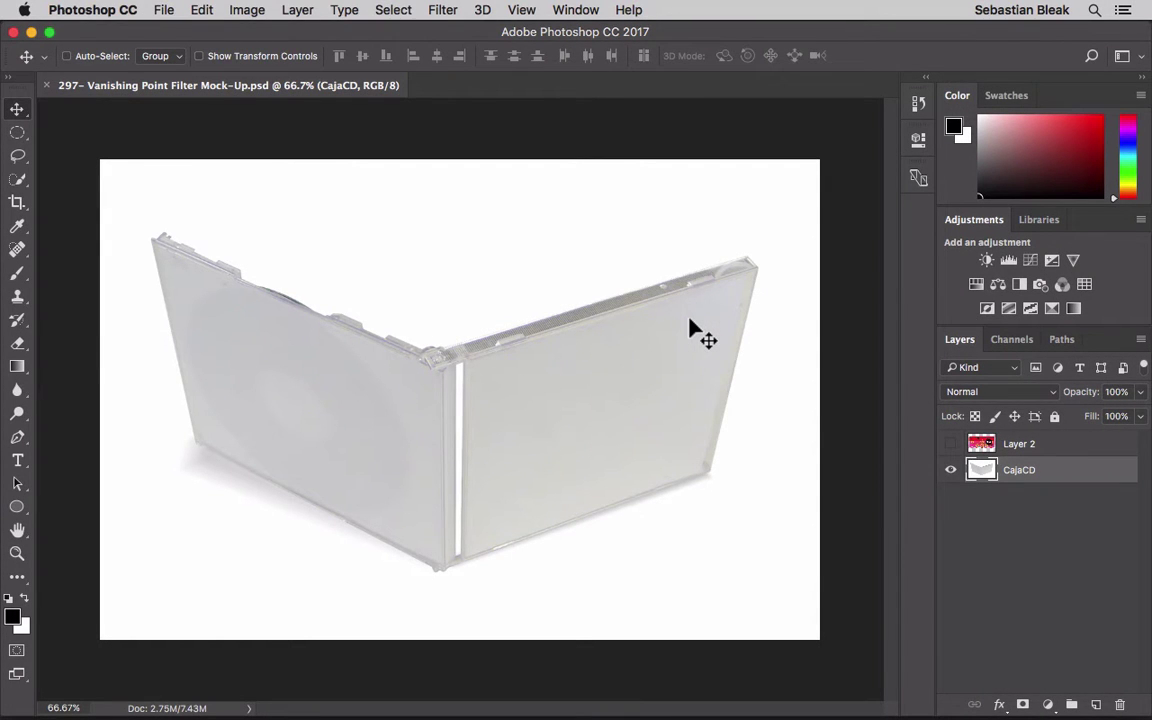
- Briefly preview the AQUO artwork layer, then add an empty Layer 3 above CajaCD and select it
click(950, 443)
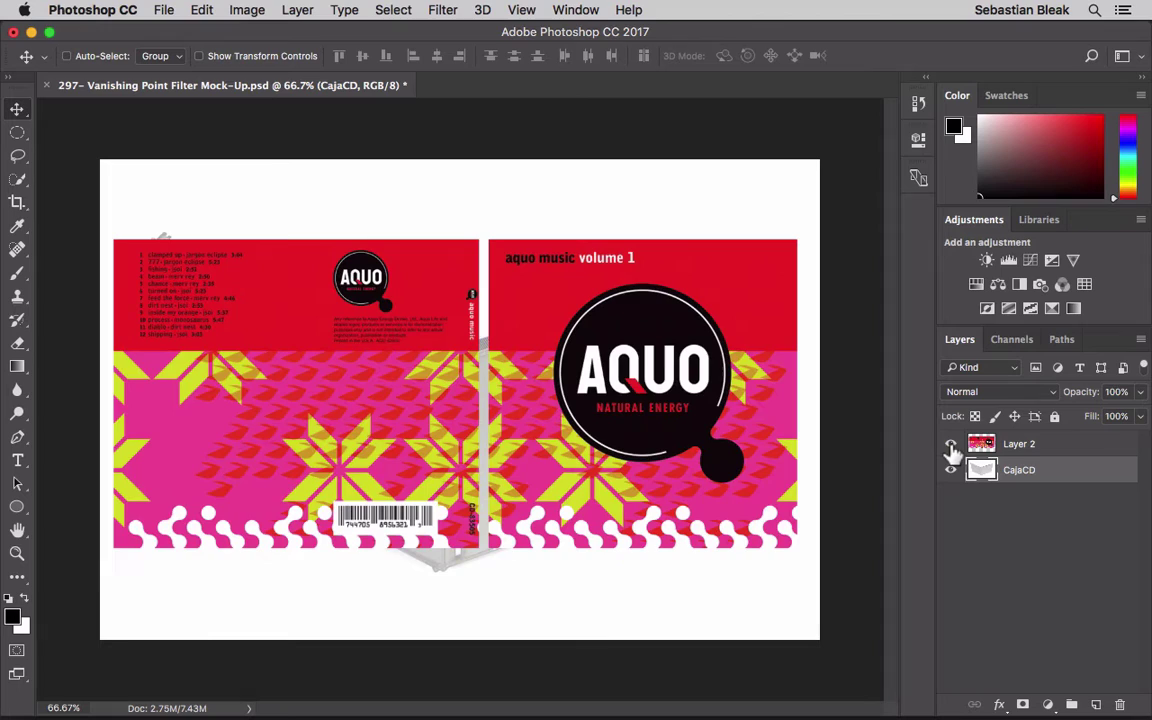
click(950, 443)
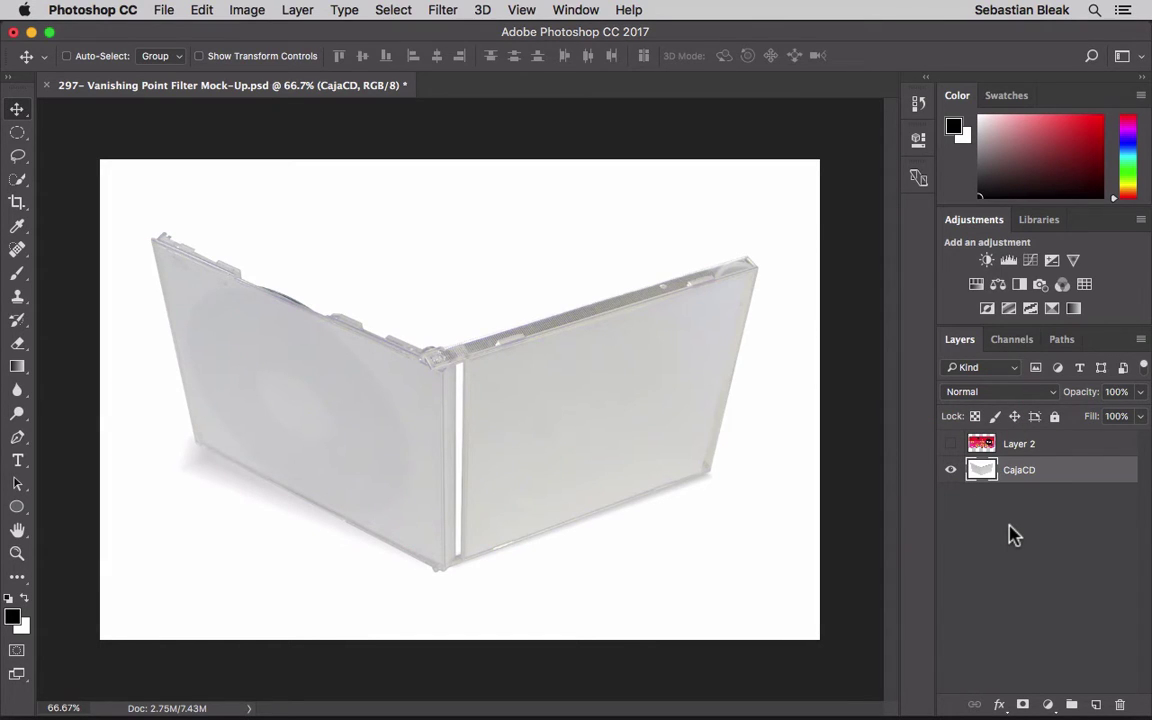
click(1097, 706)
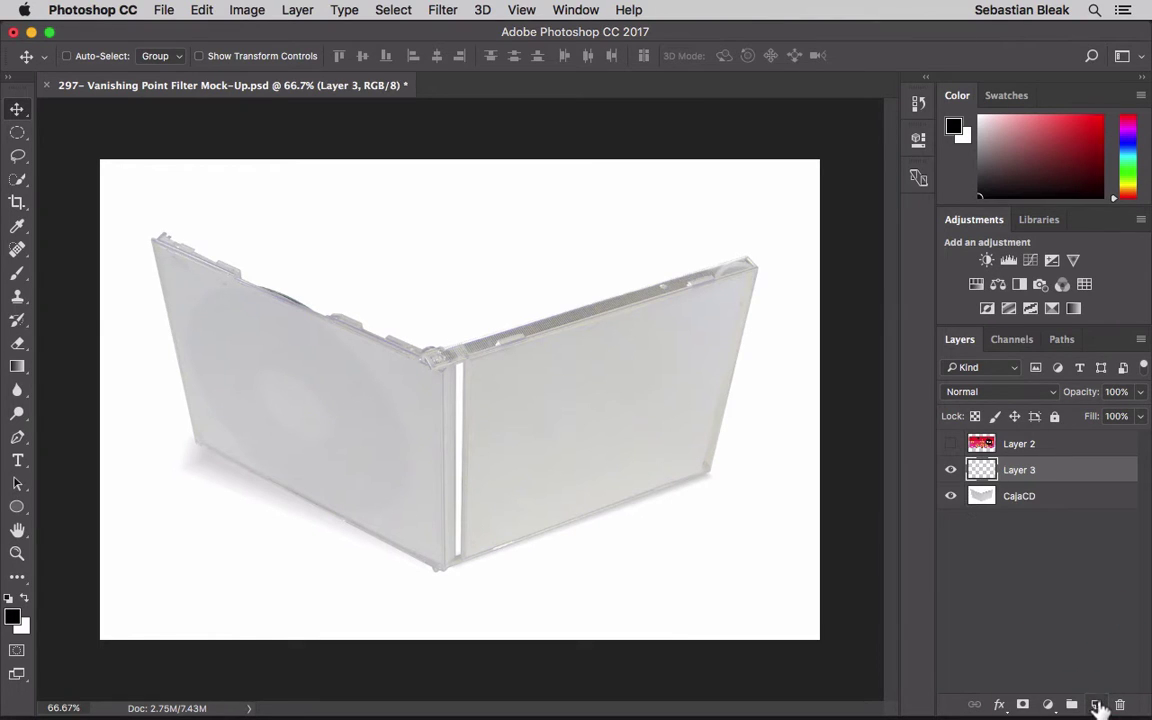
click(1060, 481)
click(443, 10)
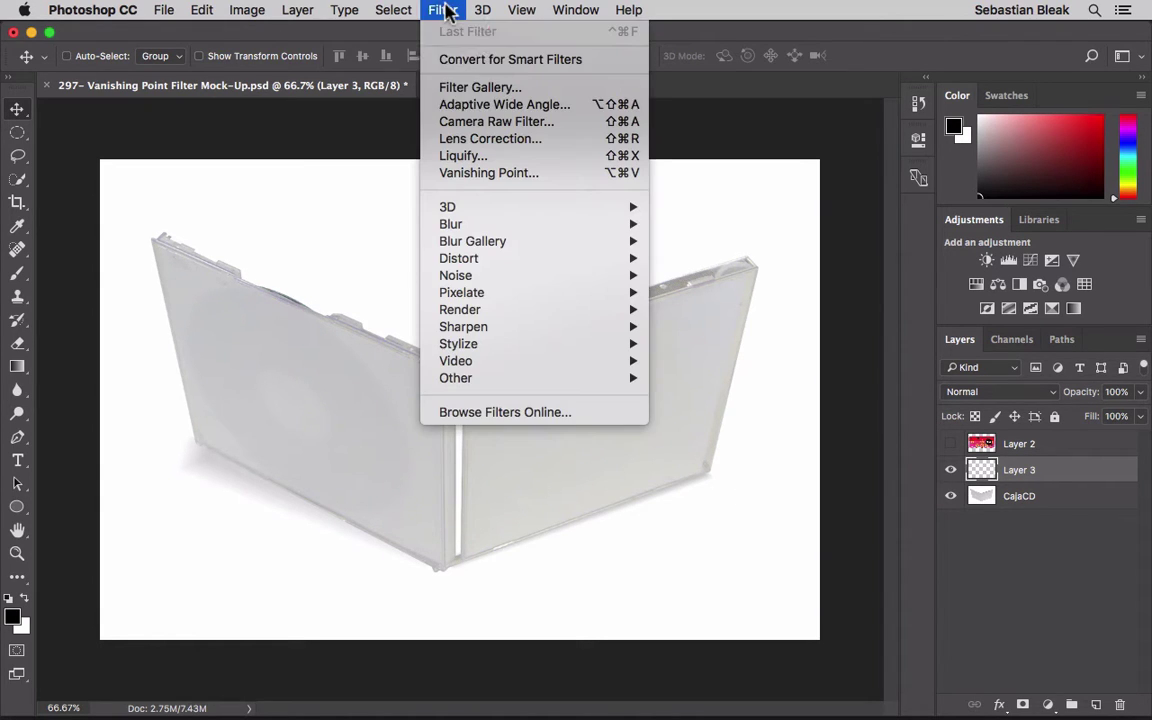
- Open Vanishing Point and draw a four-corner plane over the CD case's left panel
click(550, 175)
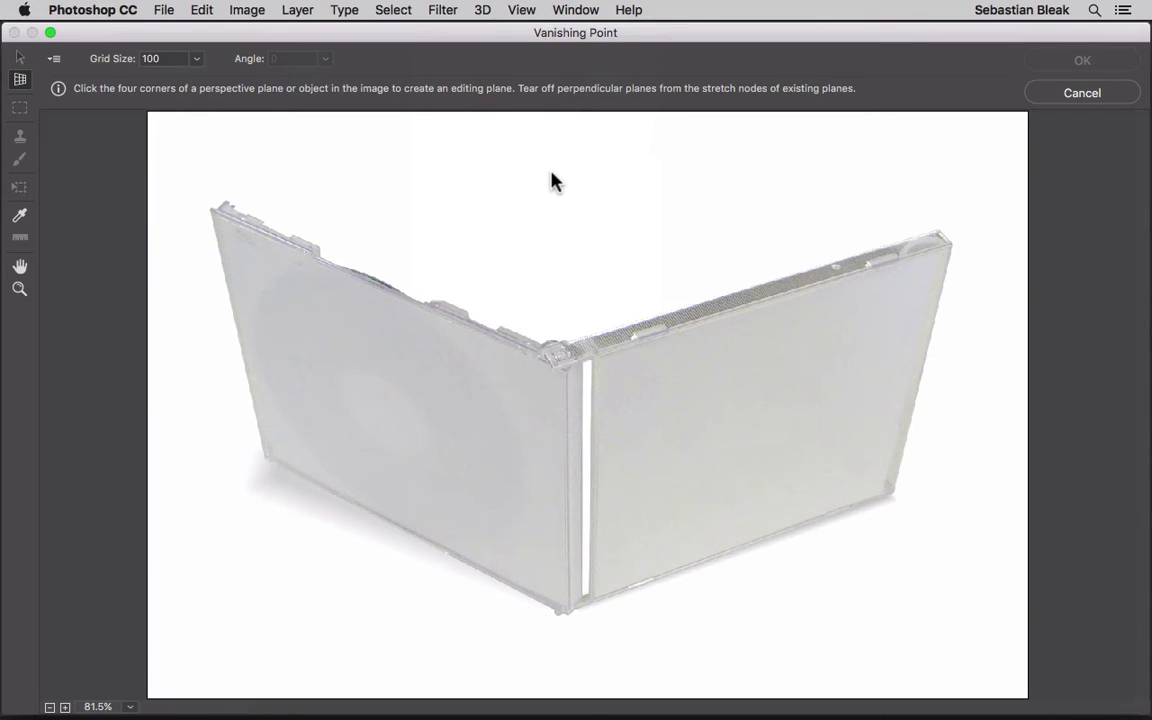
click(19, 80)
click(271, 454)
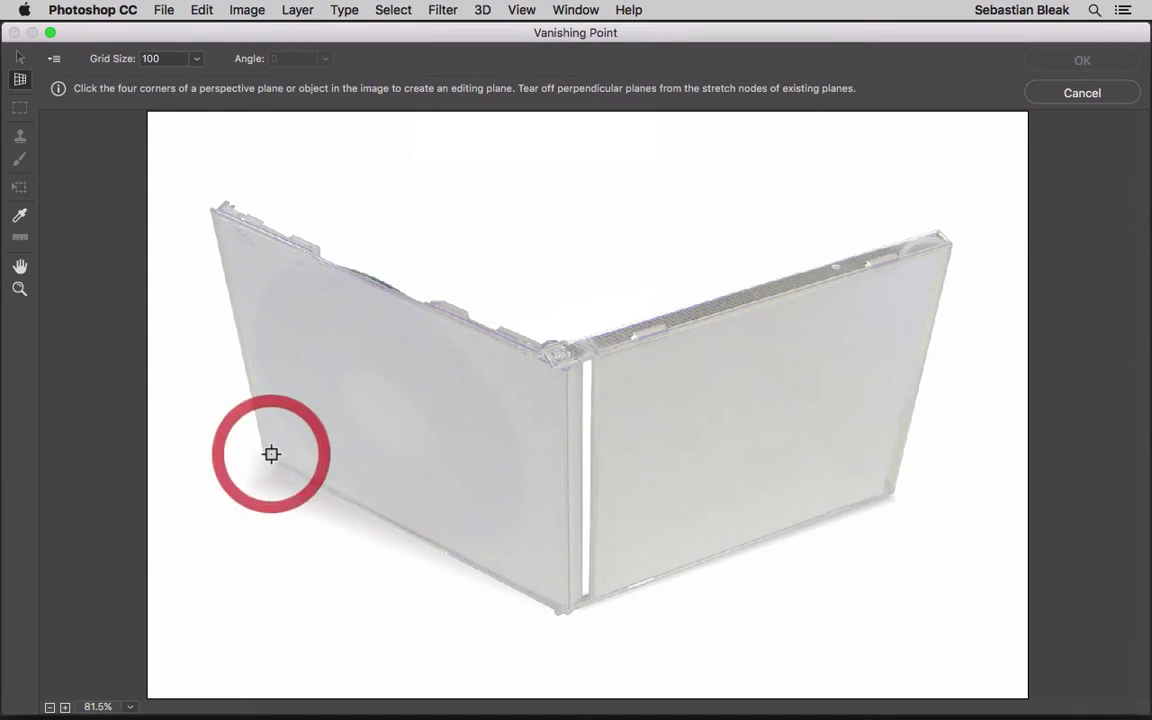
click(217, 219)
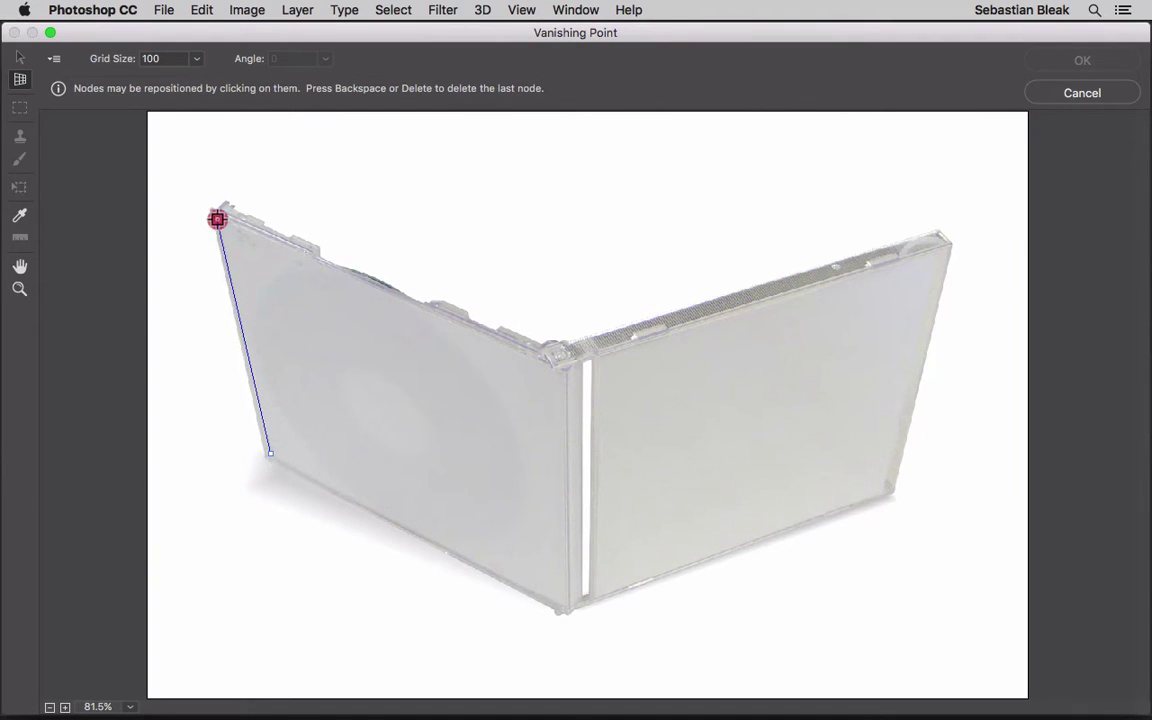
click(566, 373)
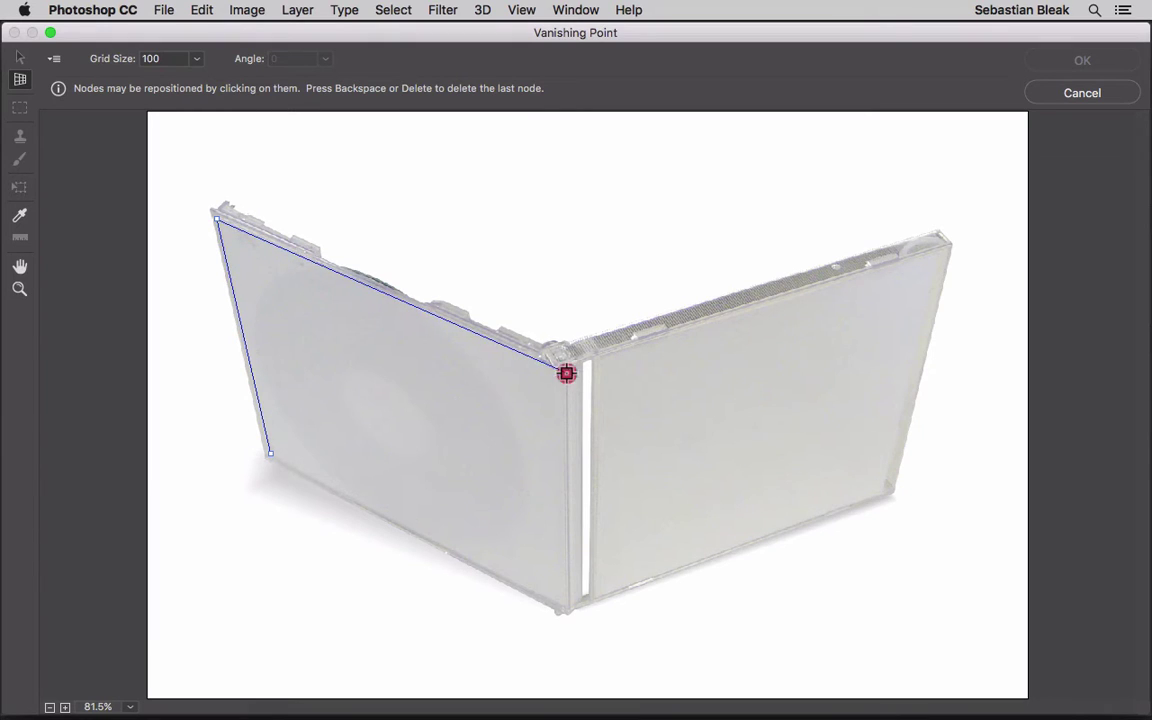
click(567, 609)
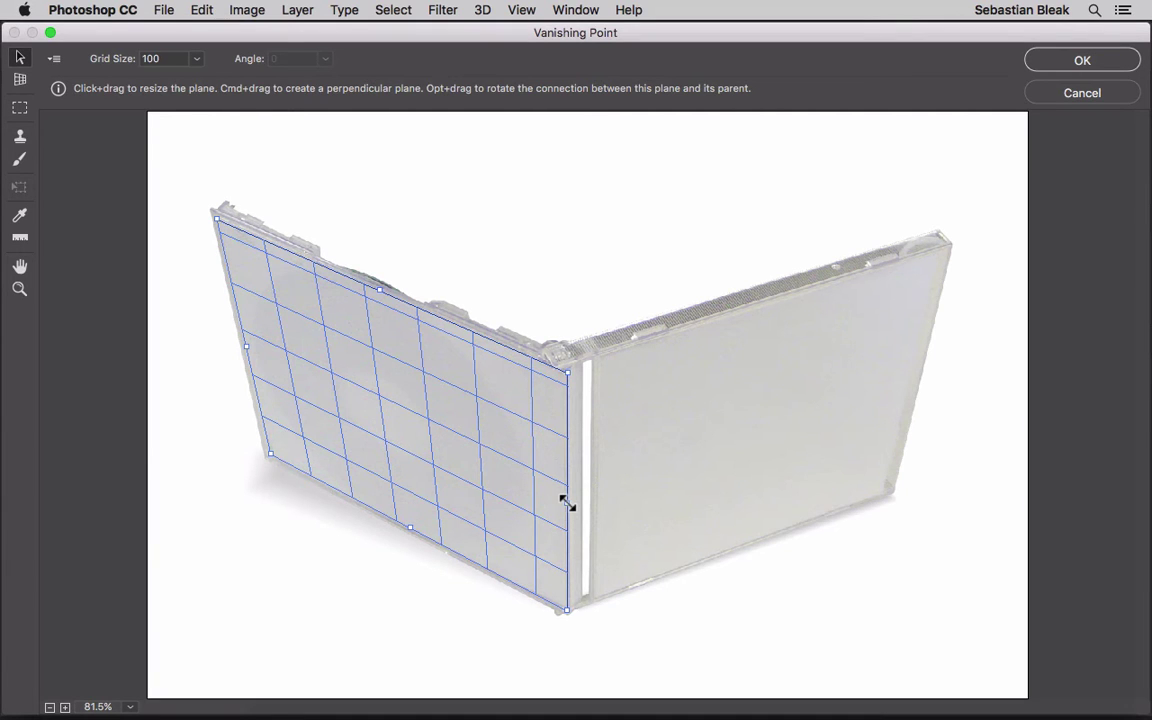
drag(567, 503, 740, 501)
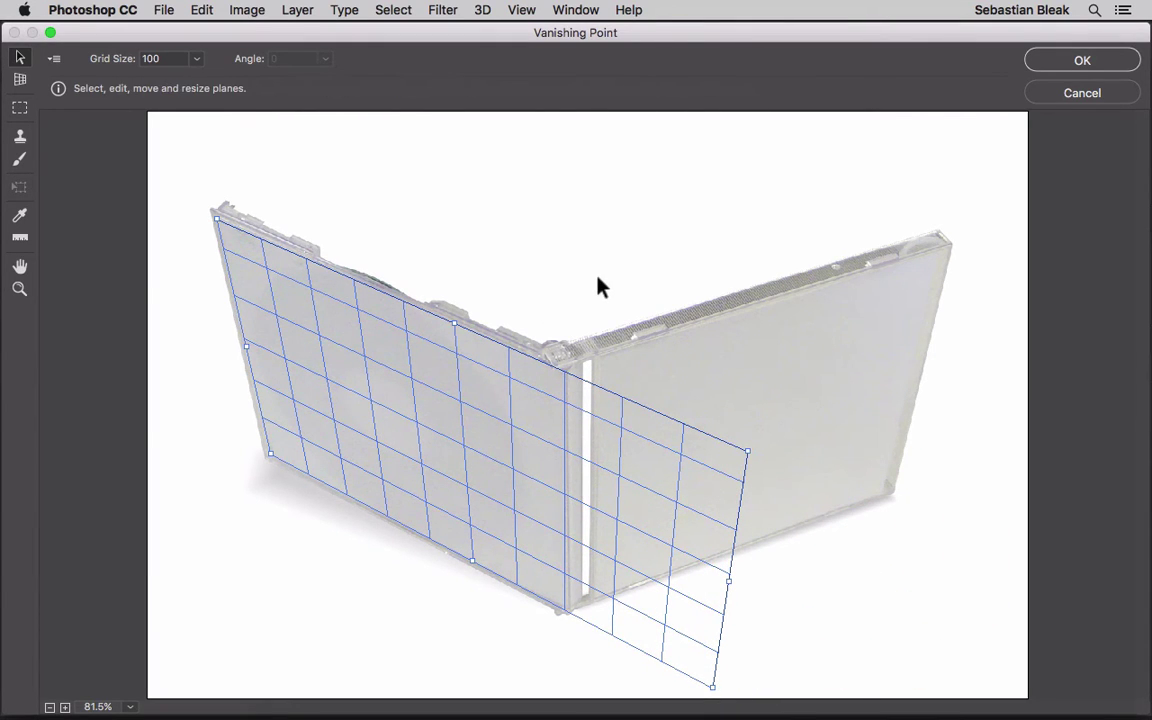
key(super+z)
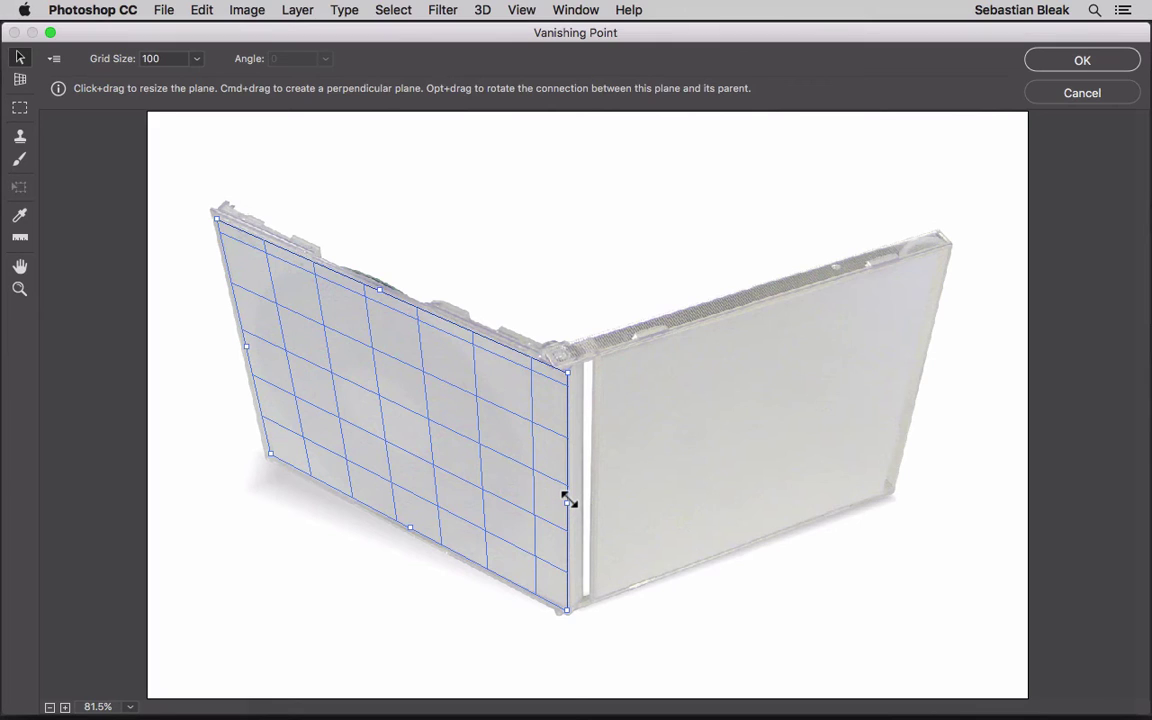
key(super)
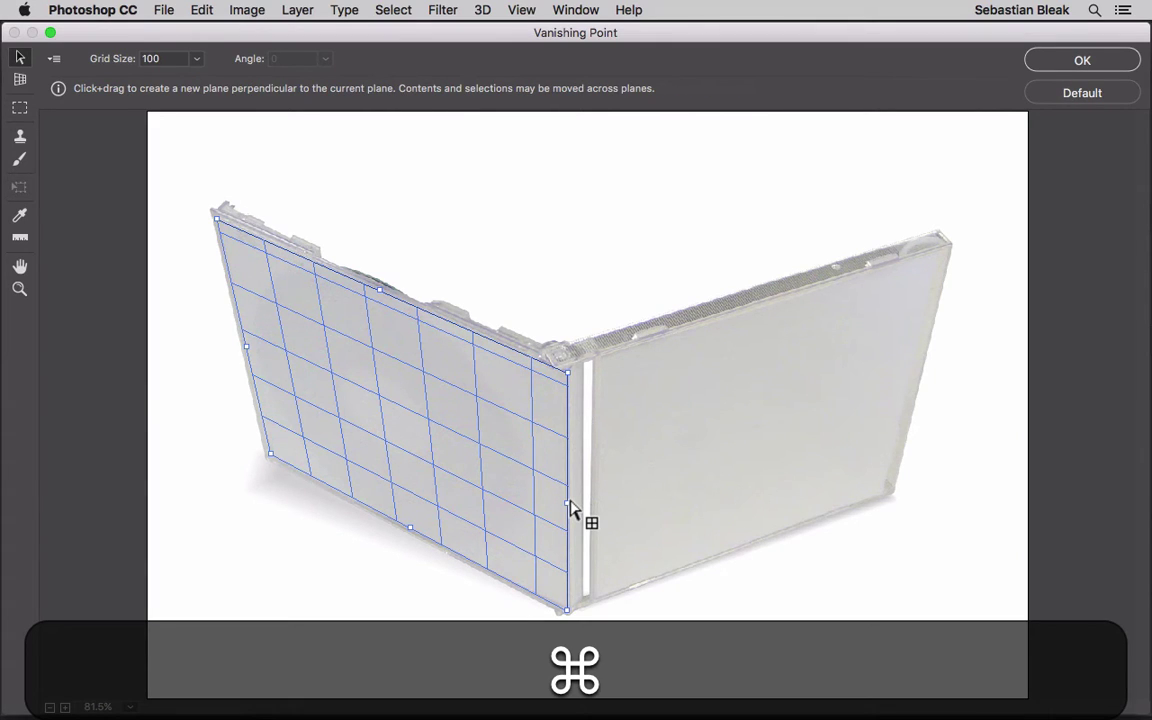
- Tear a thin spine plane off the left plane's fold edge, then pull another plane out from it
drag(570, 508, 589, 505)
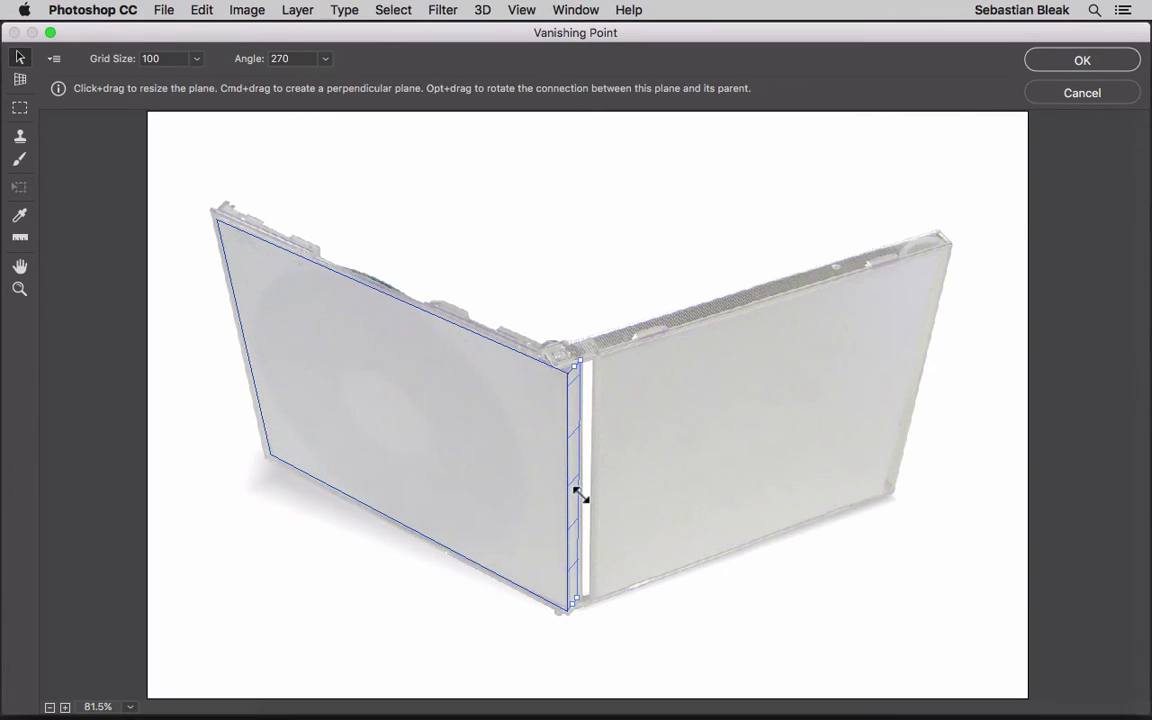
key(super)
drag(582, 499, 589, 500)
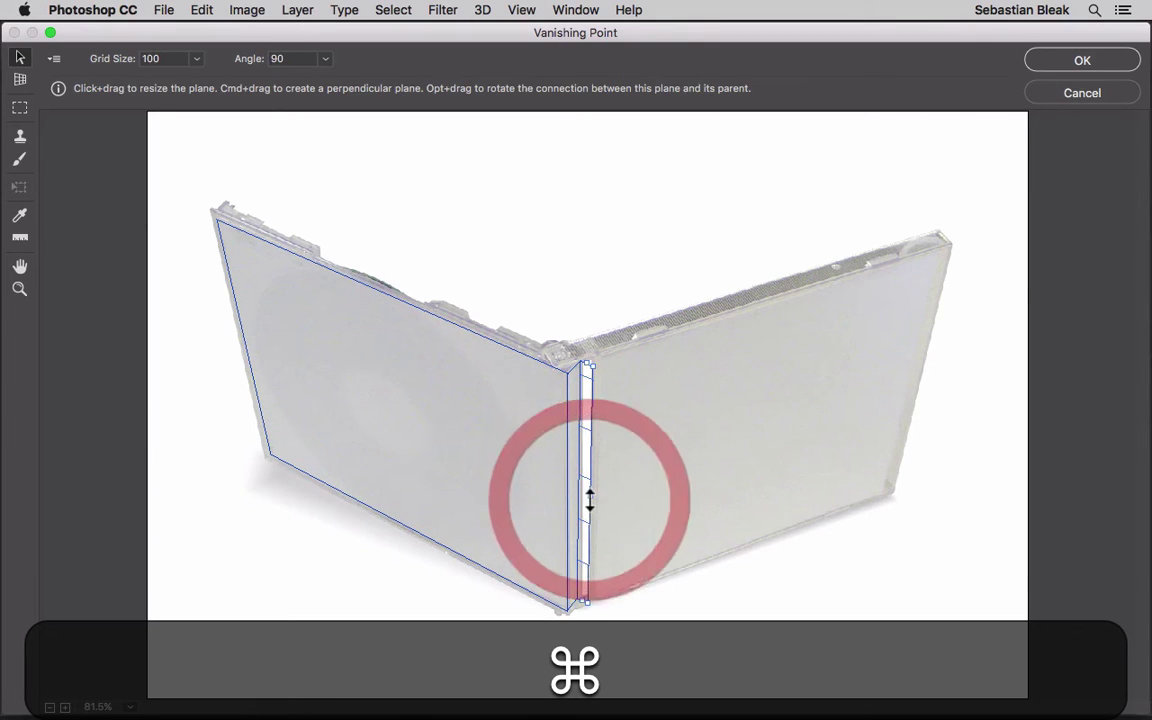
key(super)
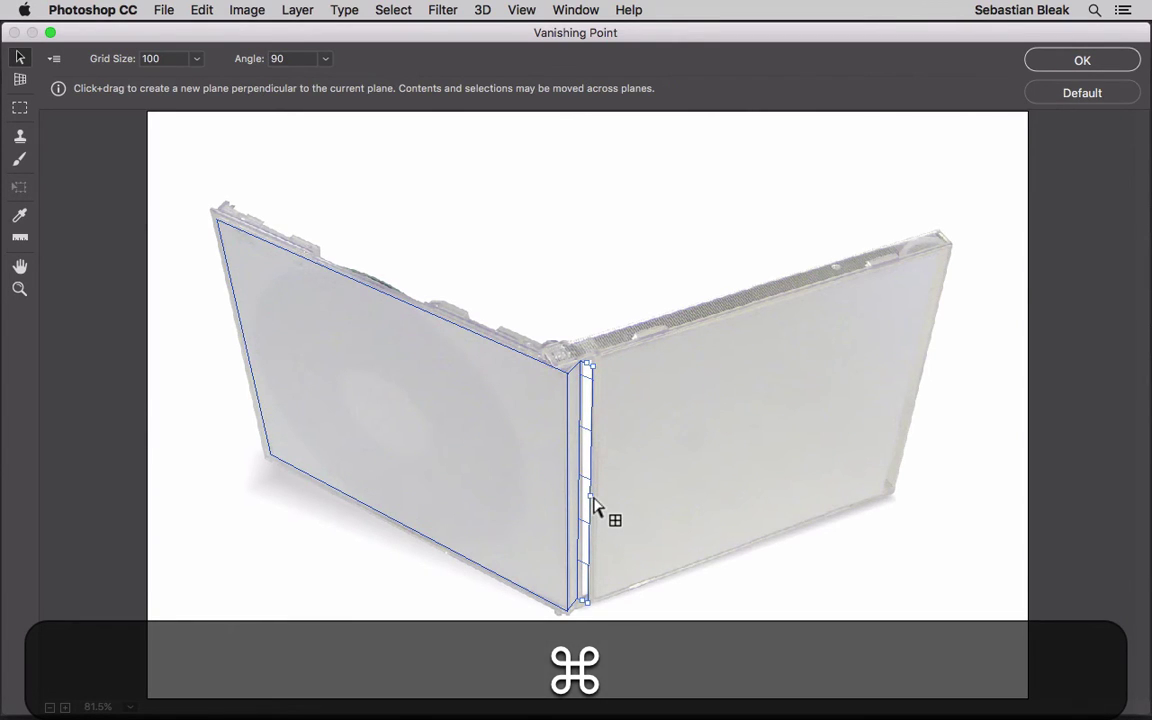
drag(591, 503, 822, 464)
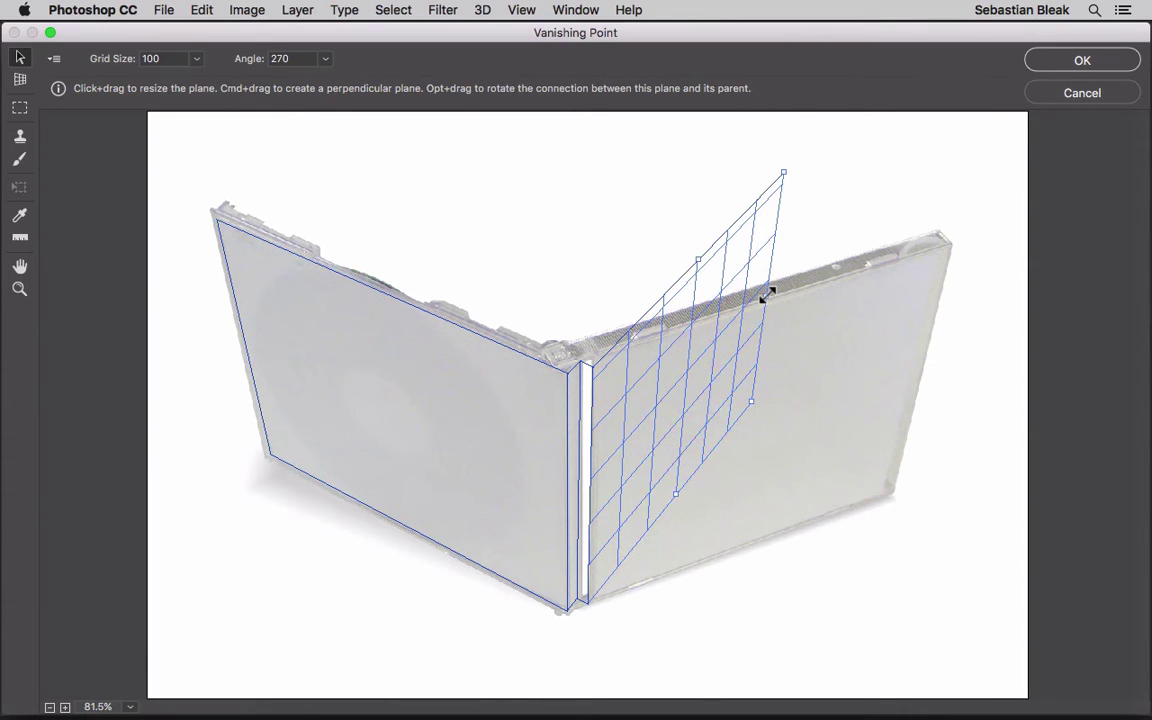
- Fold the new plane to about 238.98° onto the right panel, stretch it to fit, and confirm
key(alt)
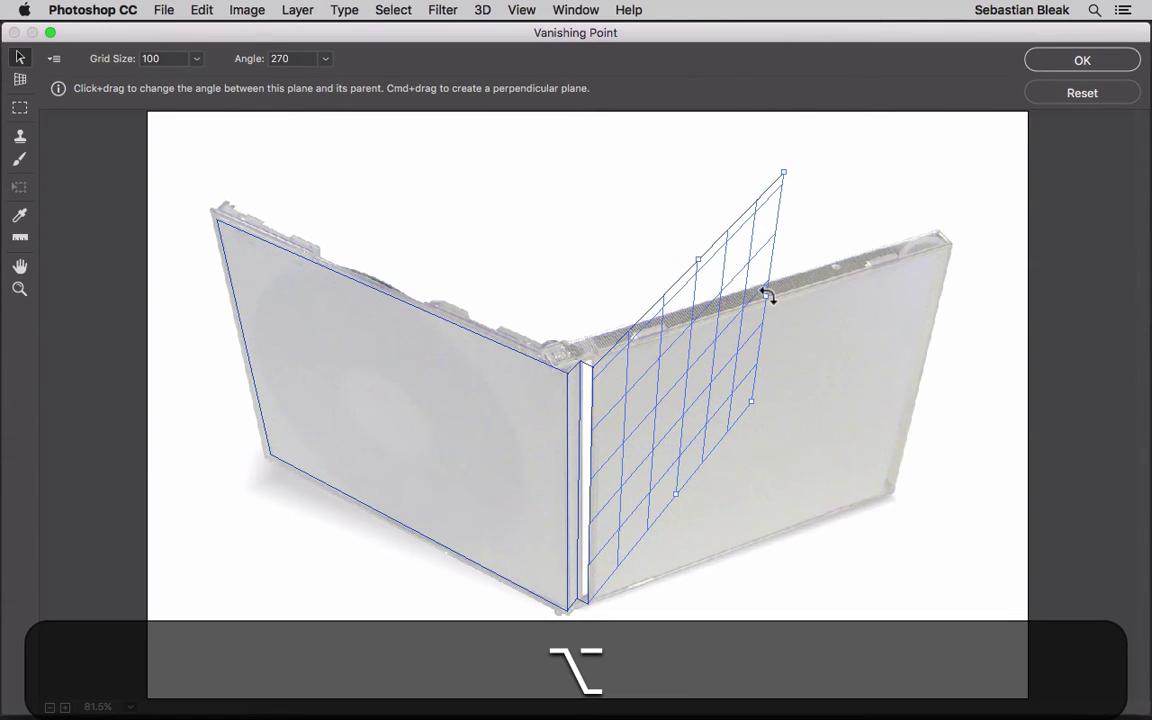
drag(767, 294, 795, 430)
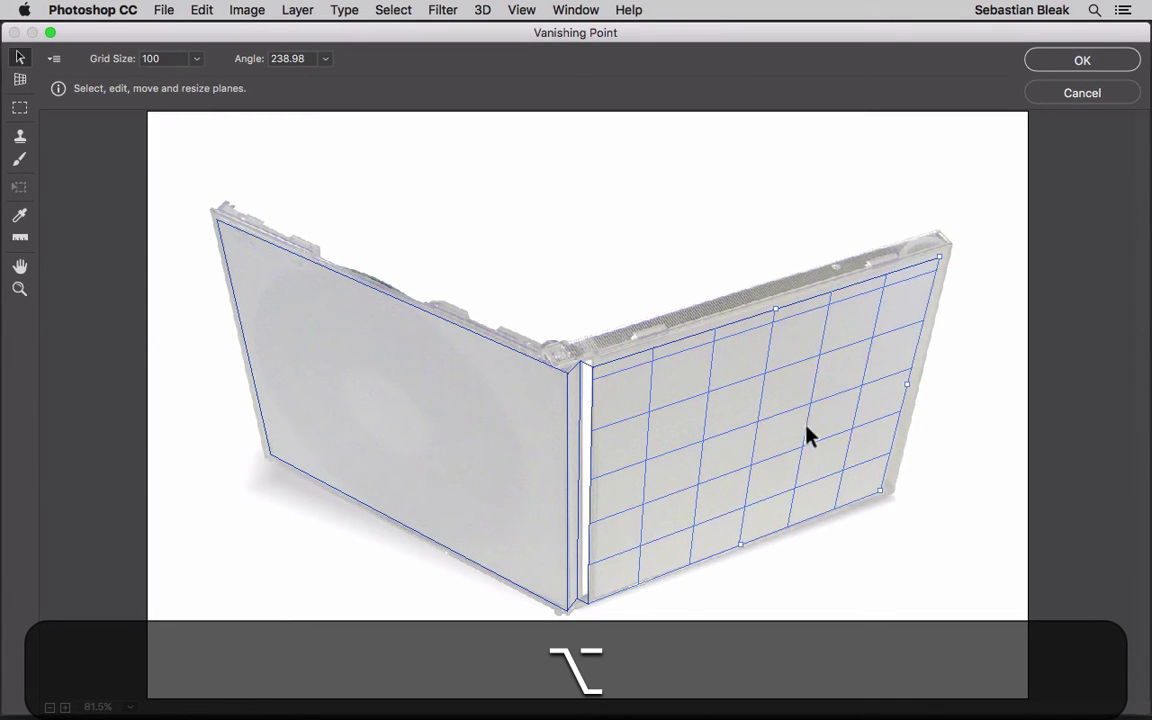
drag(913, 386, 907, 385)
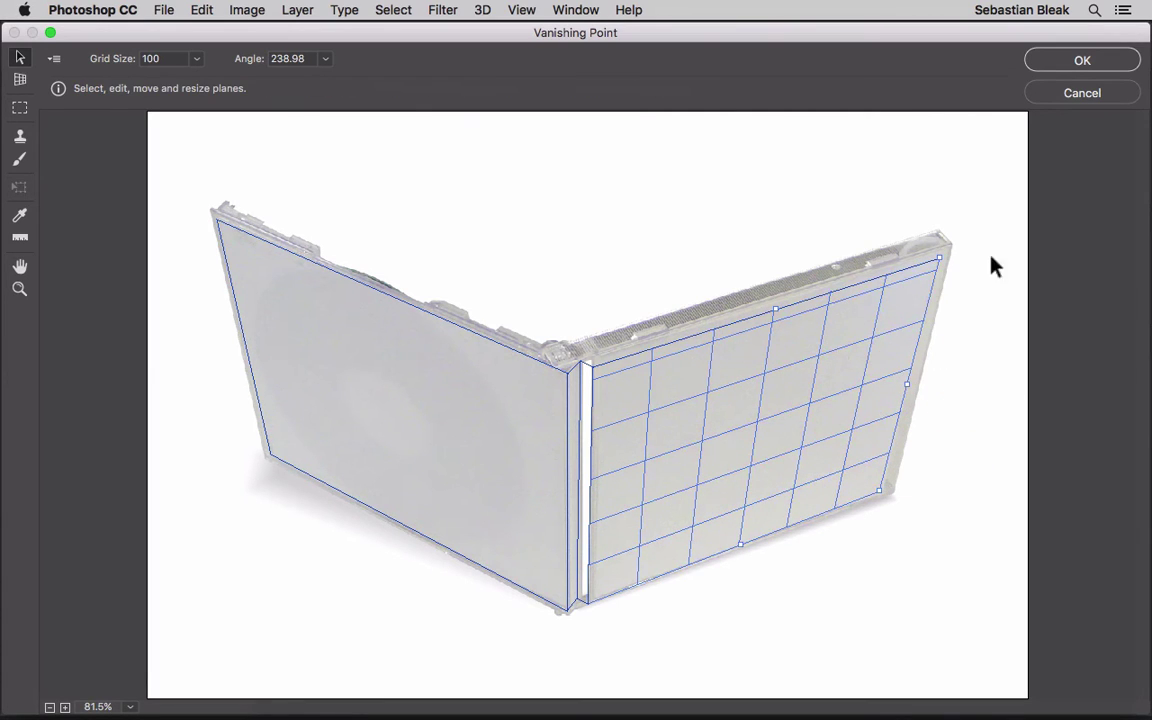
click(1060, 64)
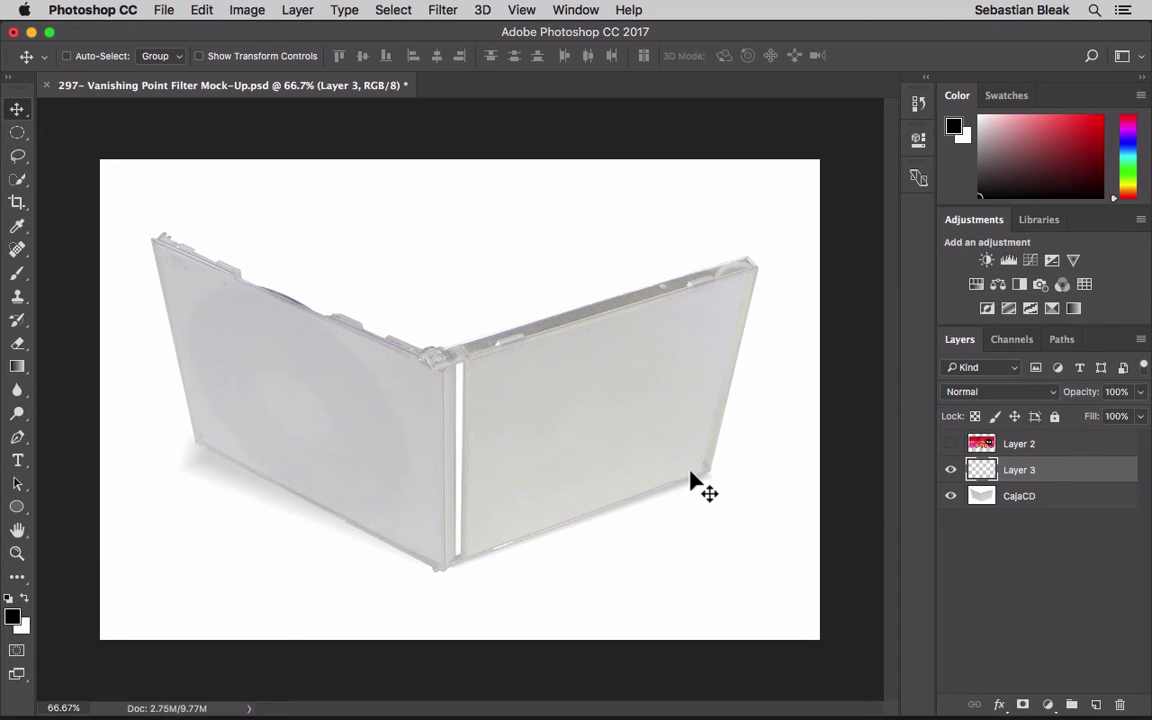
- Show Layer 2, load its artwork pixels as a selection, copy them, and deselect
click(951, 443)
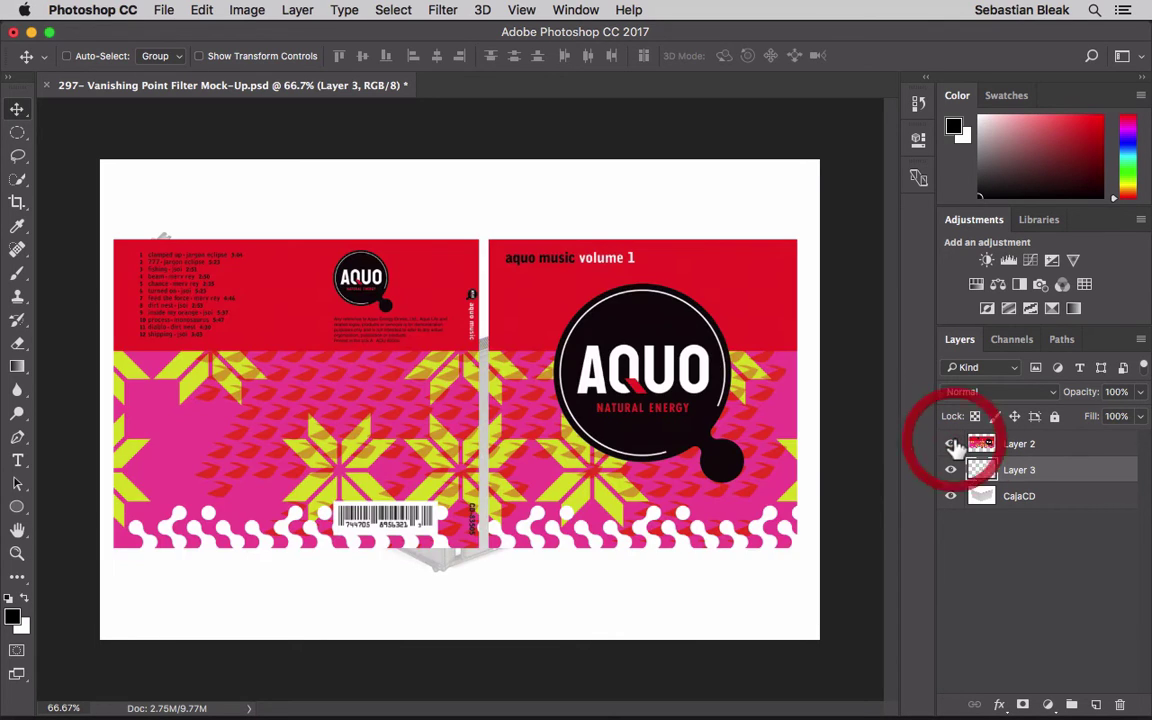
click(979, 445)
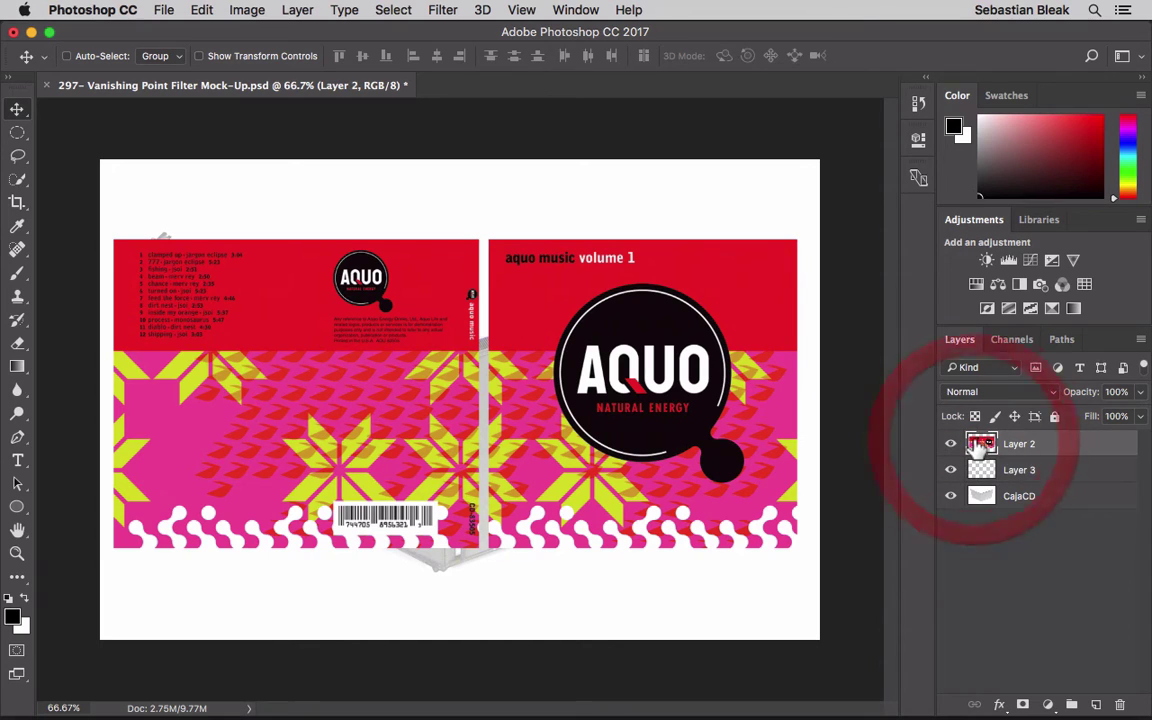
key(super)
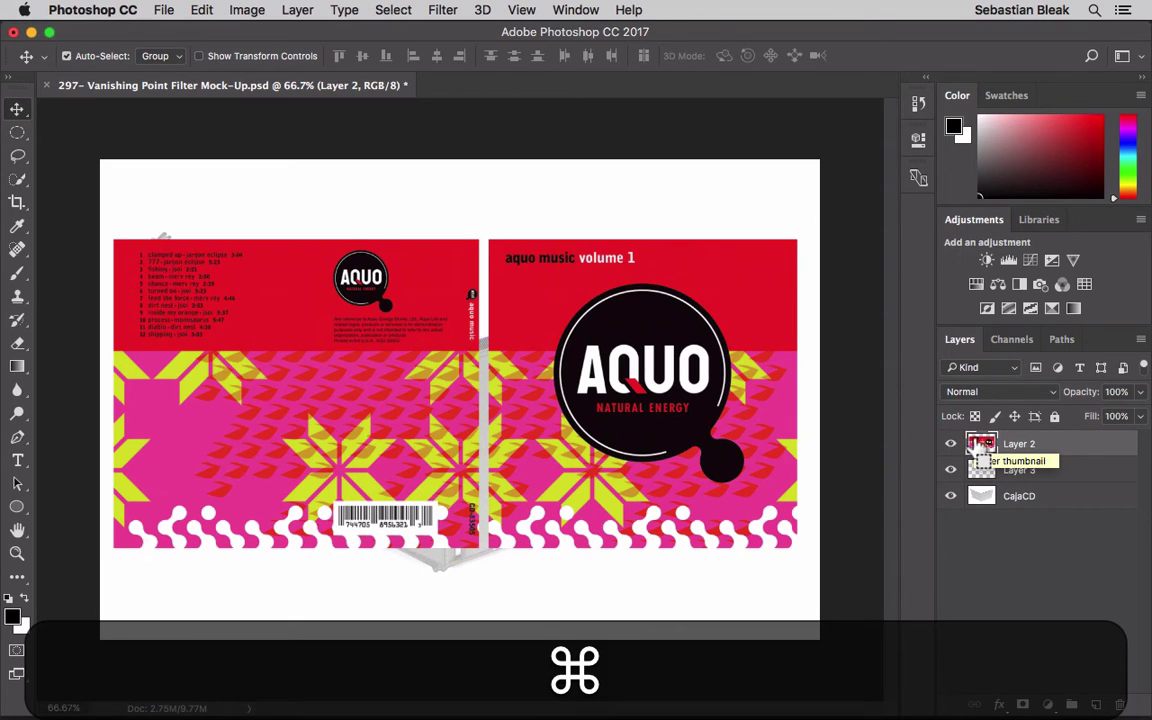
super+click(979, 445)
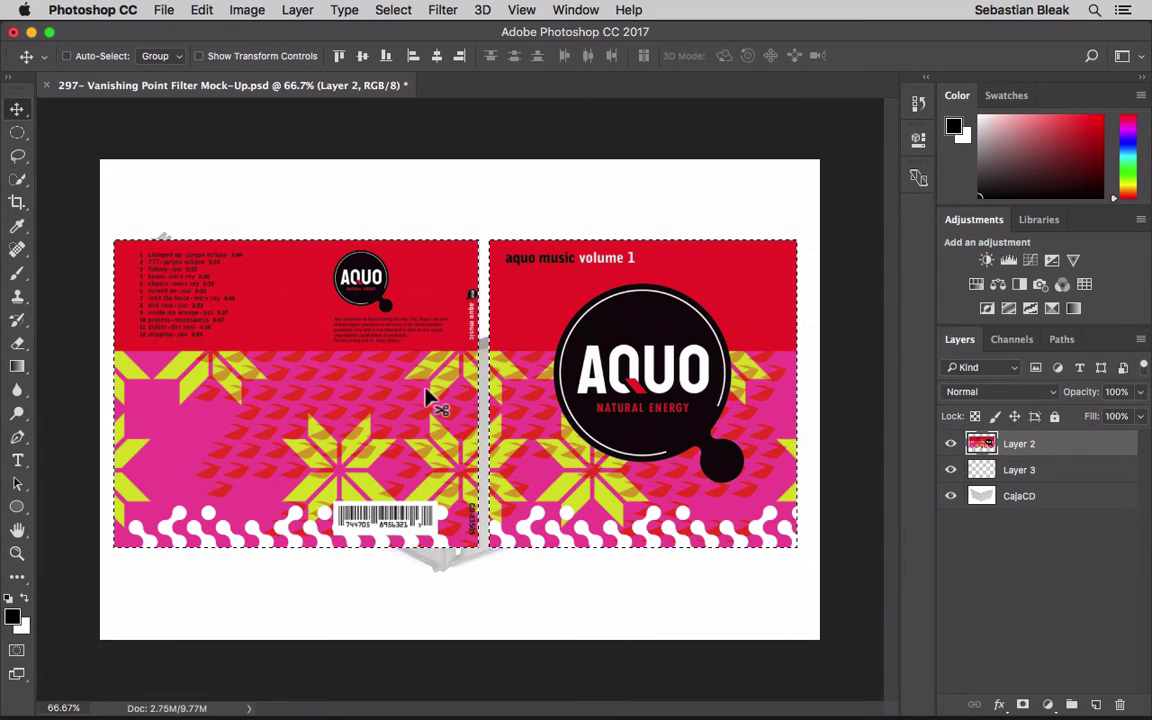
key(super+c)
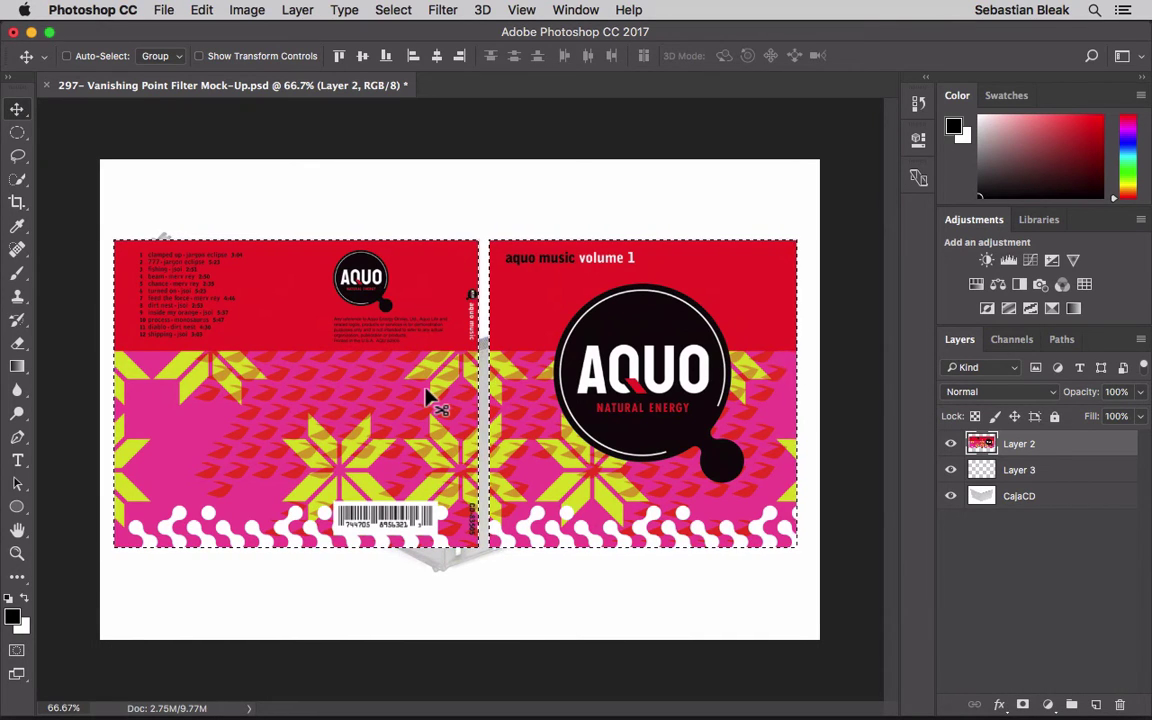
key(super+d)
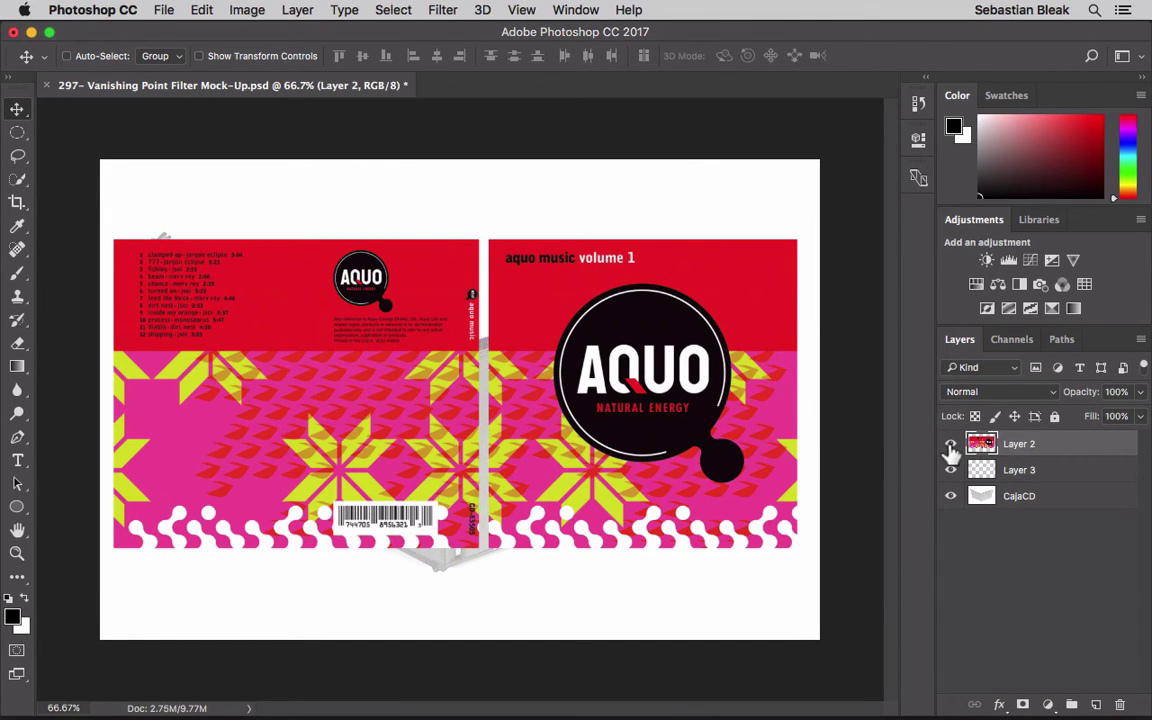
- Hide the cover artwork layer and make the empty Layer 3 the target layer
click(951, 446)
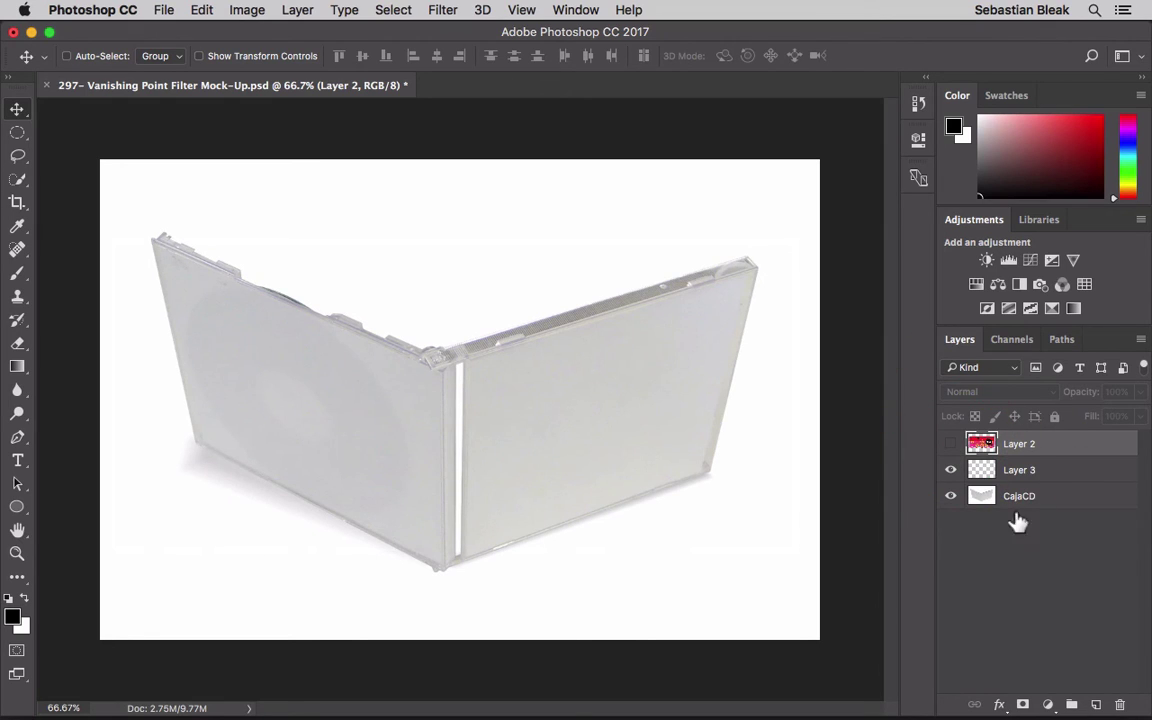
click(1066, 498)
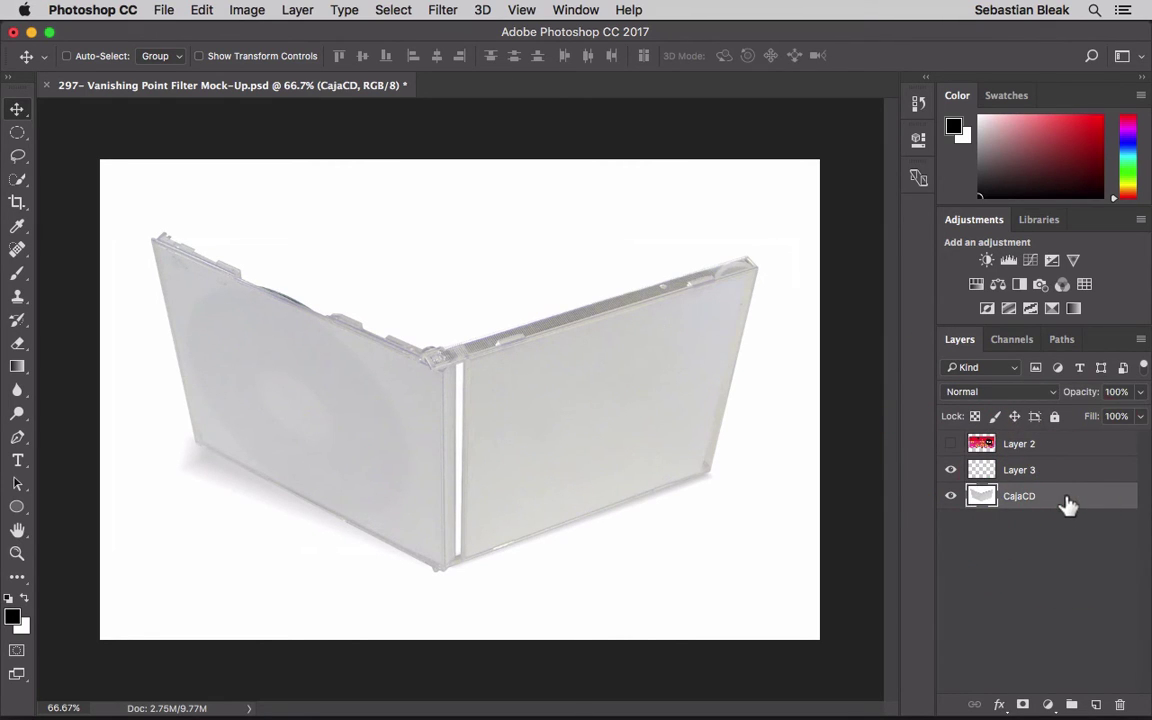
click(1058, 478)
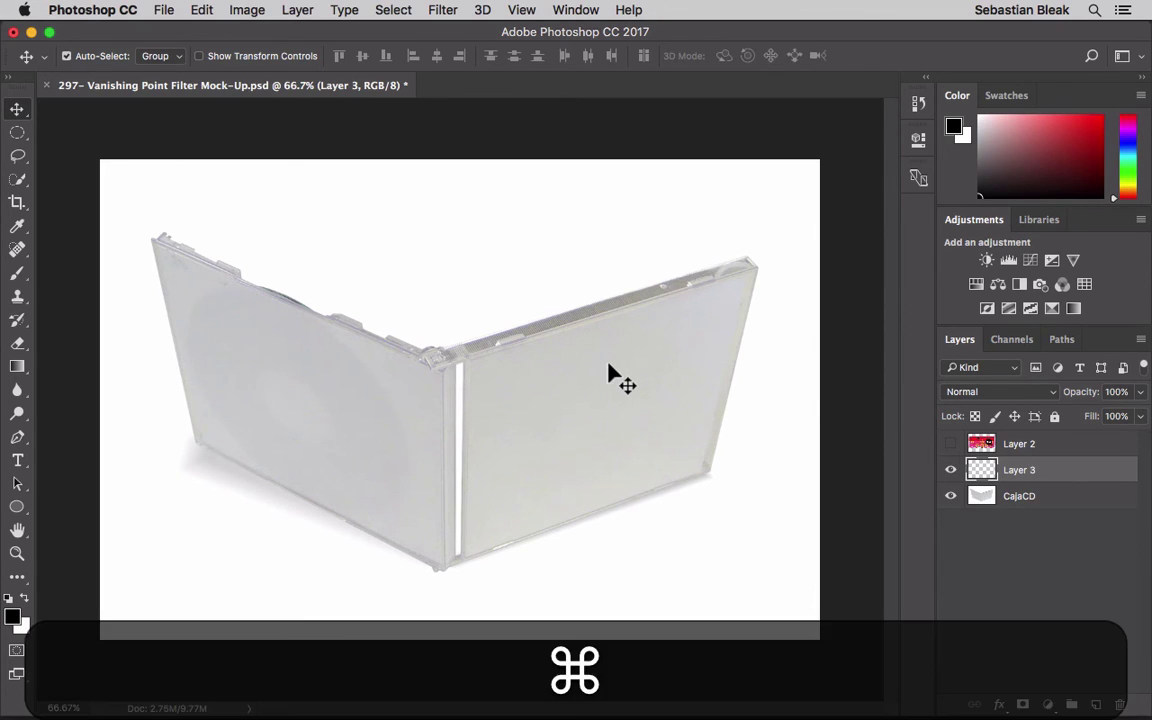
- Reopen Vanishing Point, paste the AQUO cover art, and drag it onto the blue case planes
key(alt+super+v)
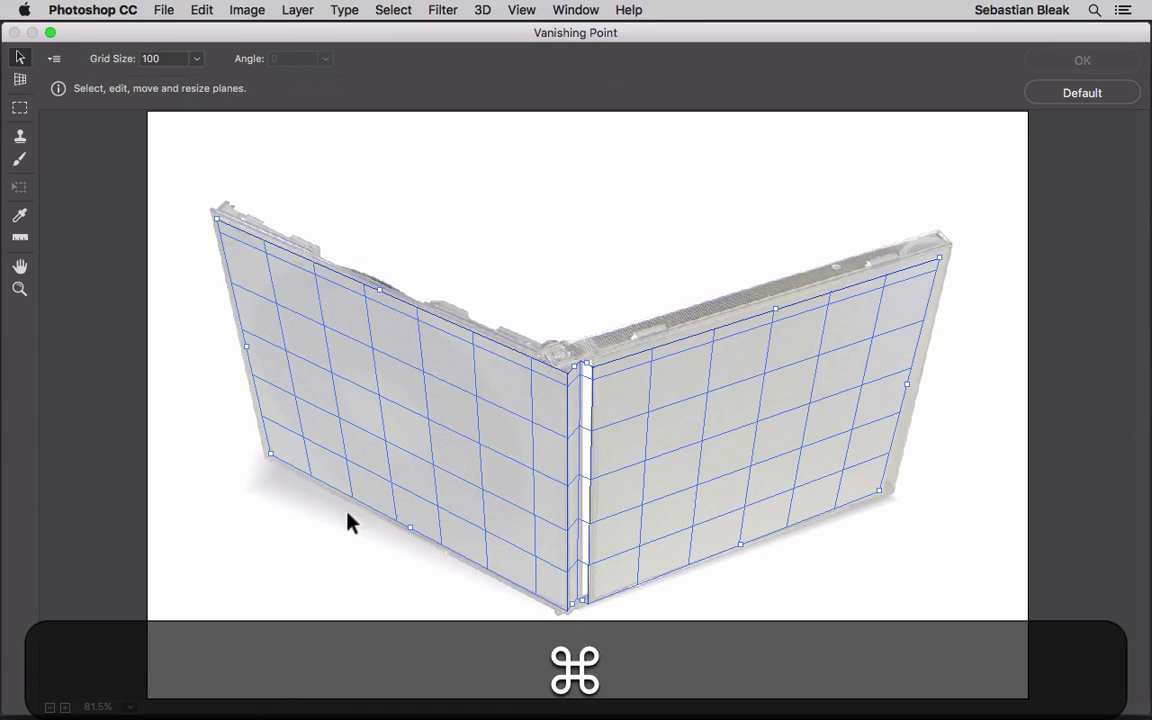
key(super+v)
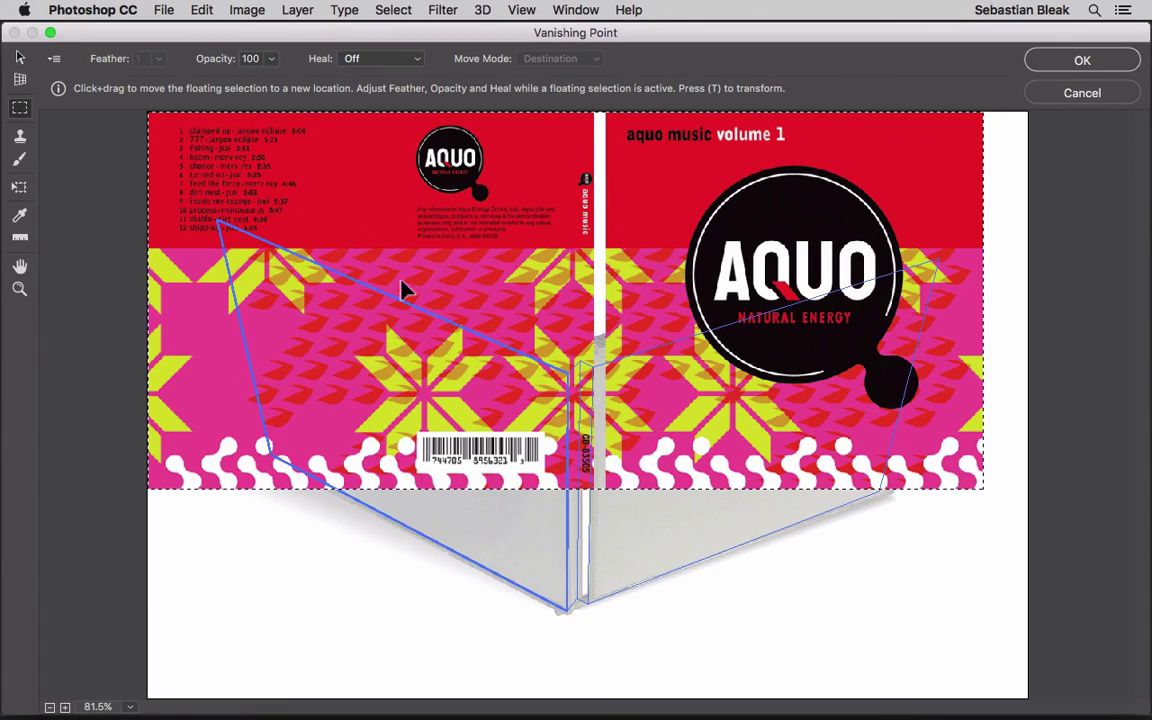
drag(365, 190, 494, 466)
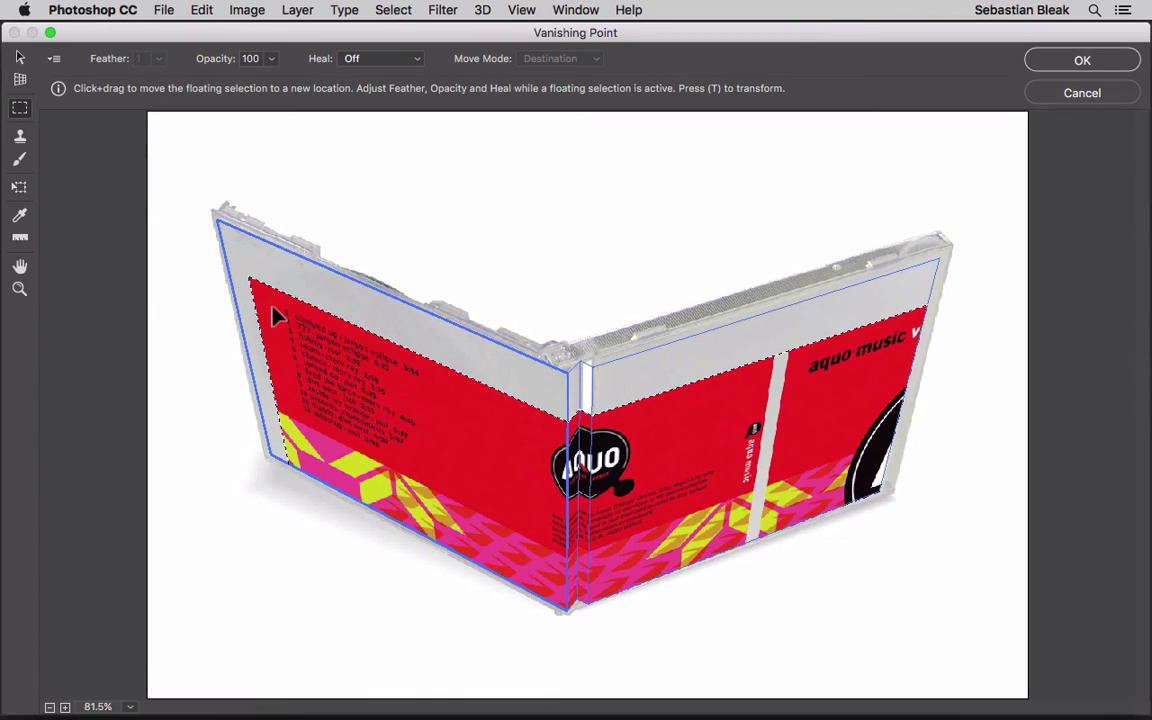
- Scale and reposition the artwork with the Transform tool so it spans both case panels
click(133, 200)
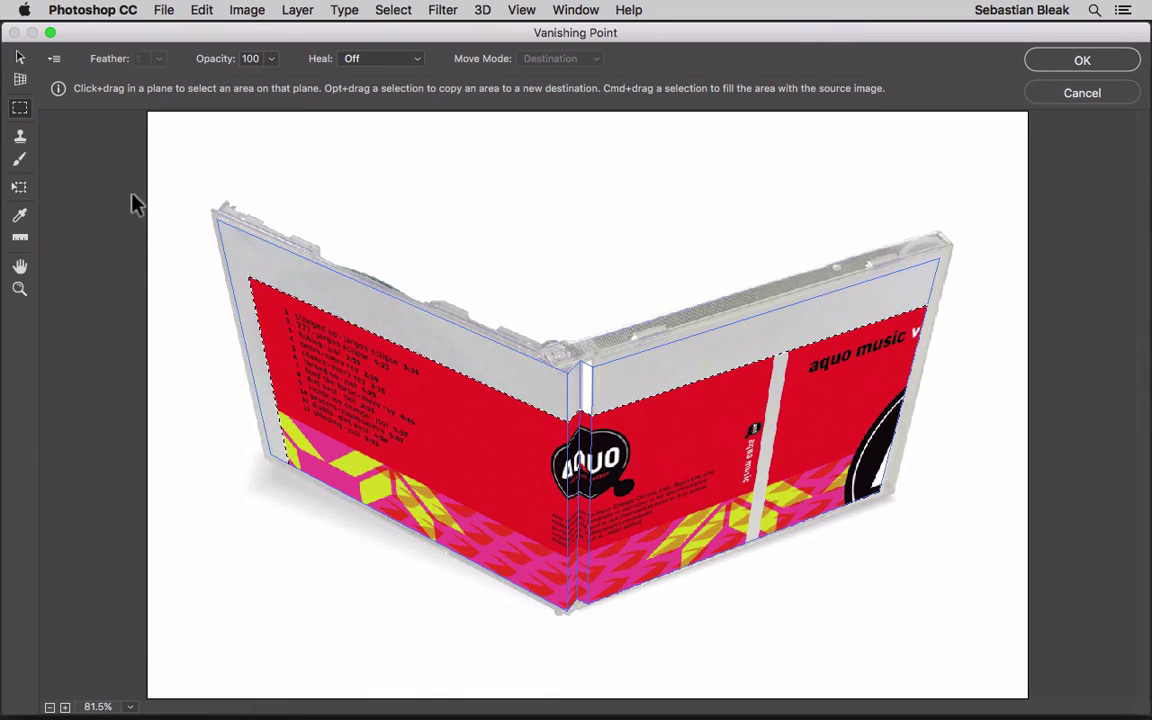
click(22, 189)
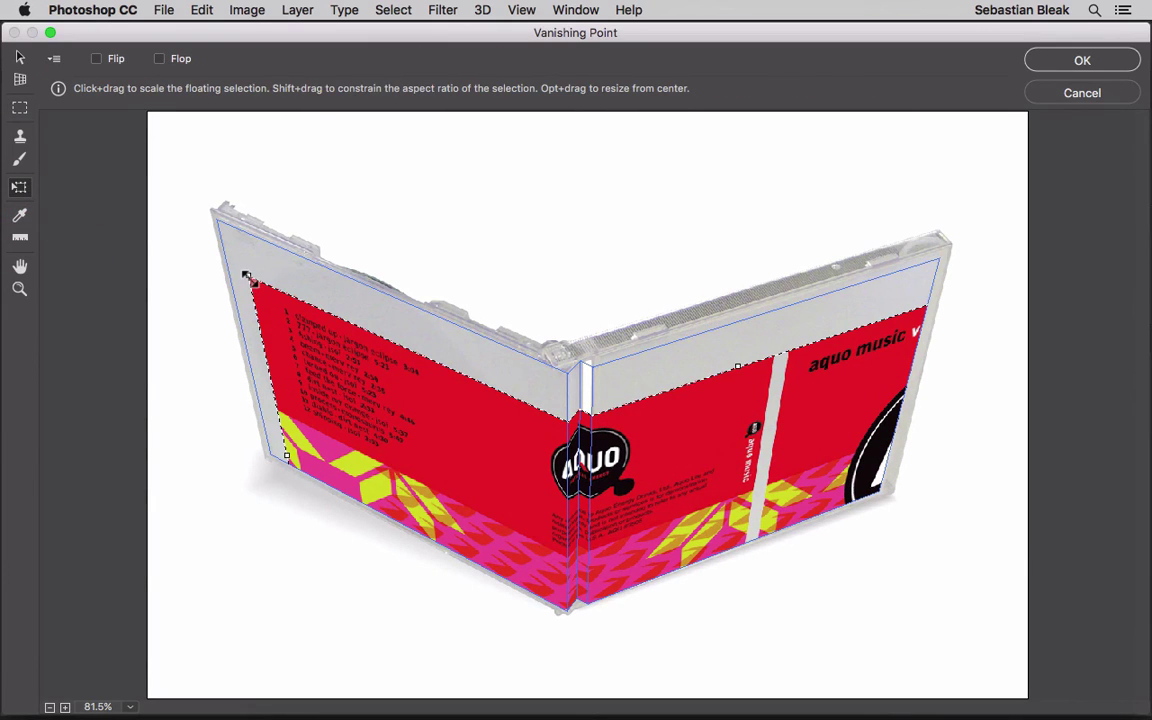
mouse_move(245, 275)
mouse_down()
mouse_move(268, 294)
mouse_move(240, 262)
mouse_move(290, 310)
mouse_move(406, 373)
mouse_move(489, 446)
mouse_up()
drag(730, 518, 430, 392)
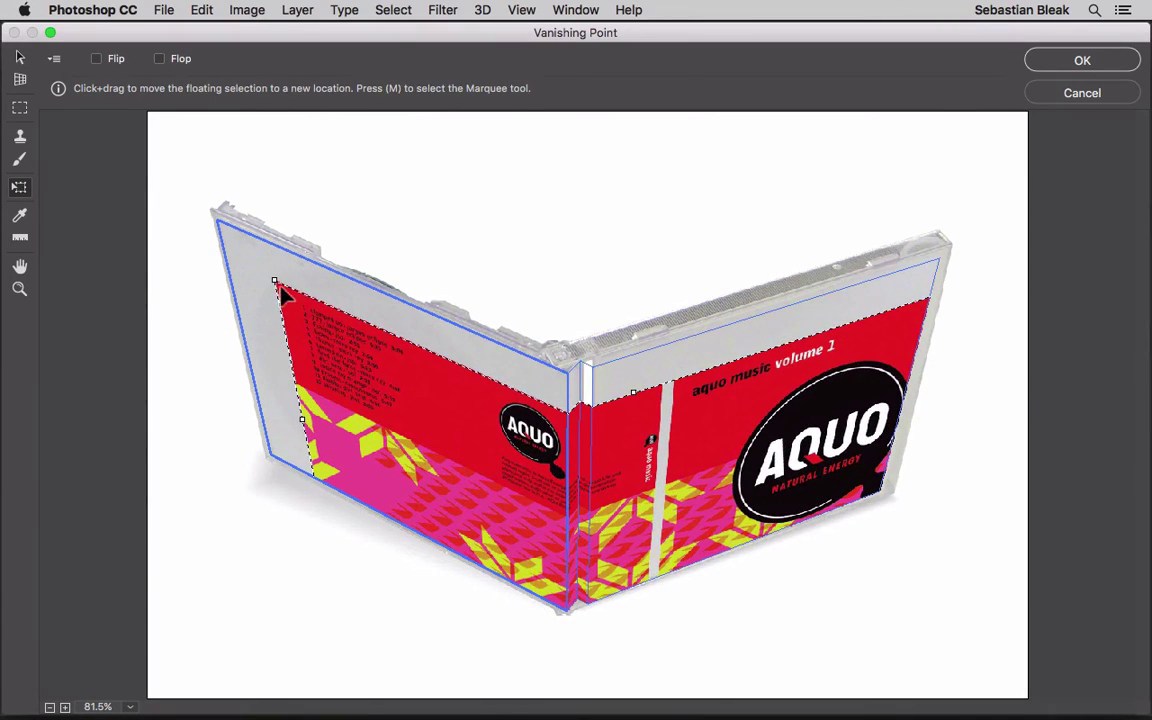
drag(274, 281, 450, 418)
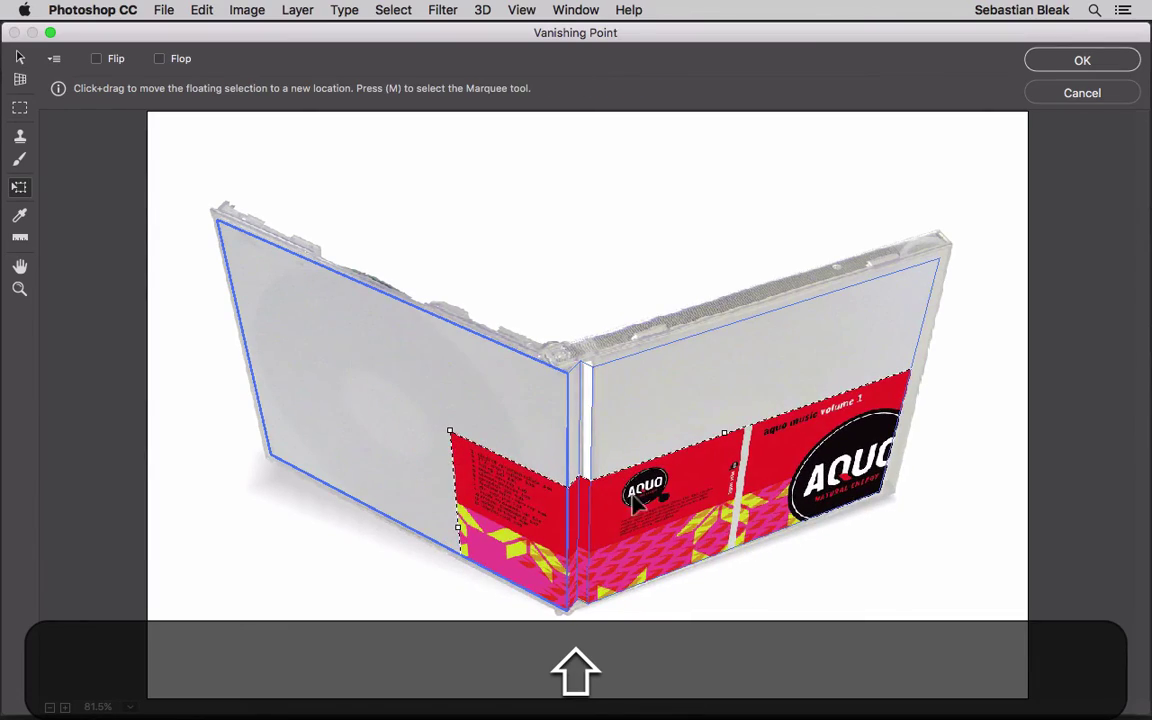
drag(640, 502, 499, 433)
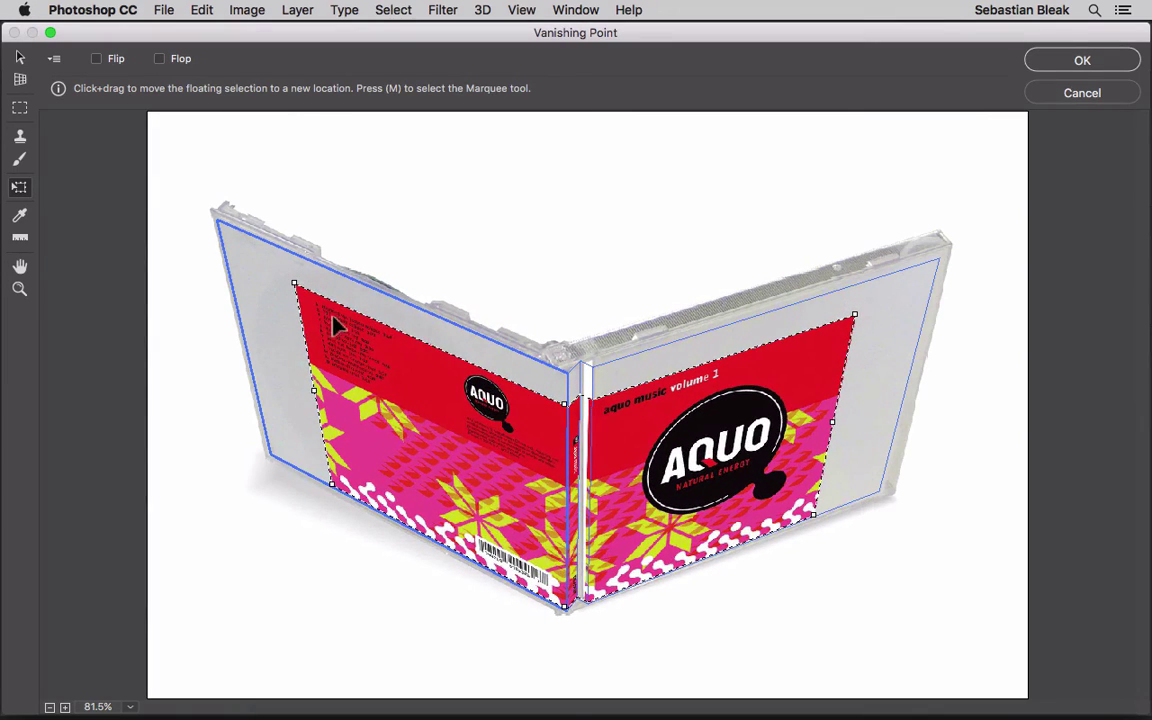
- Enlarge, nudge and stretch the artwork to fill both panels, then apply it to Layer 3
drag(289, 277, 241, 231)
drag(390, 358, 405, 365)
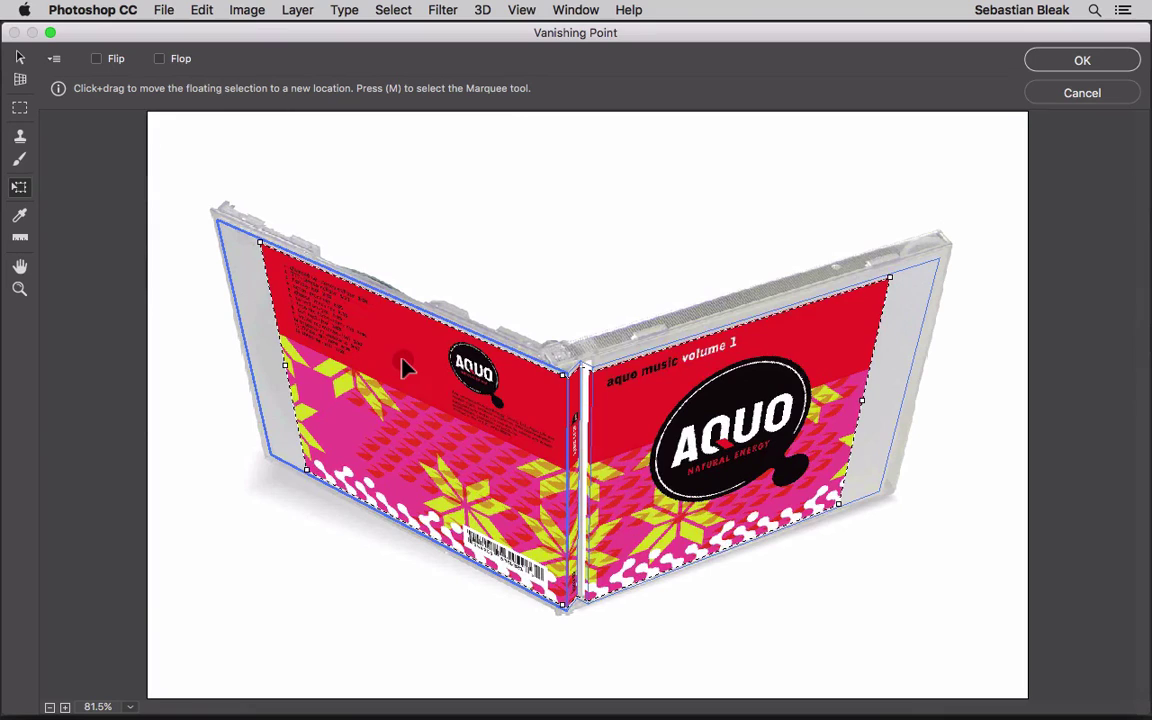
click(402, 360)
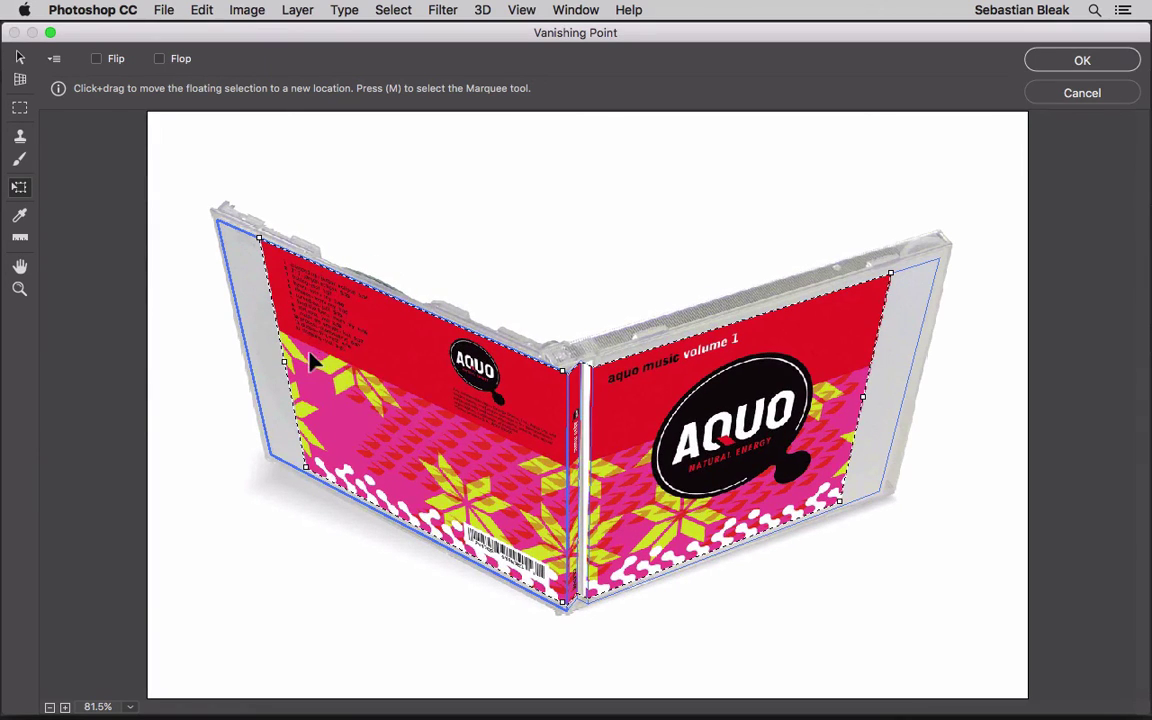
drag(278, 361, 242, 338)
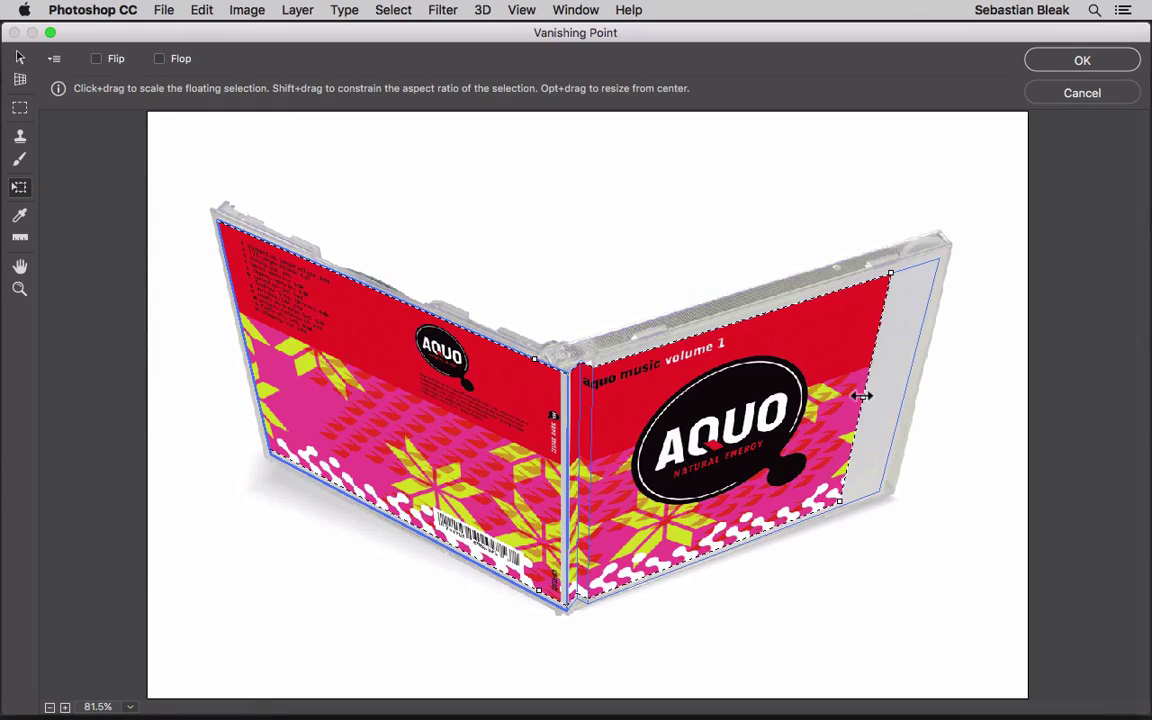
drag(862, 396, 946, 388)
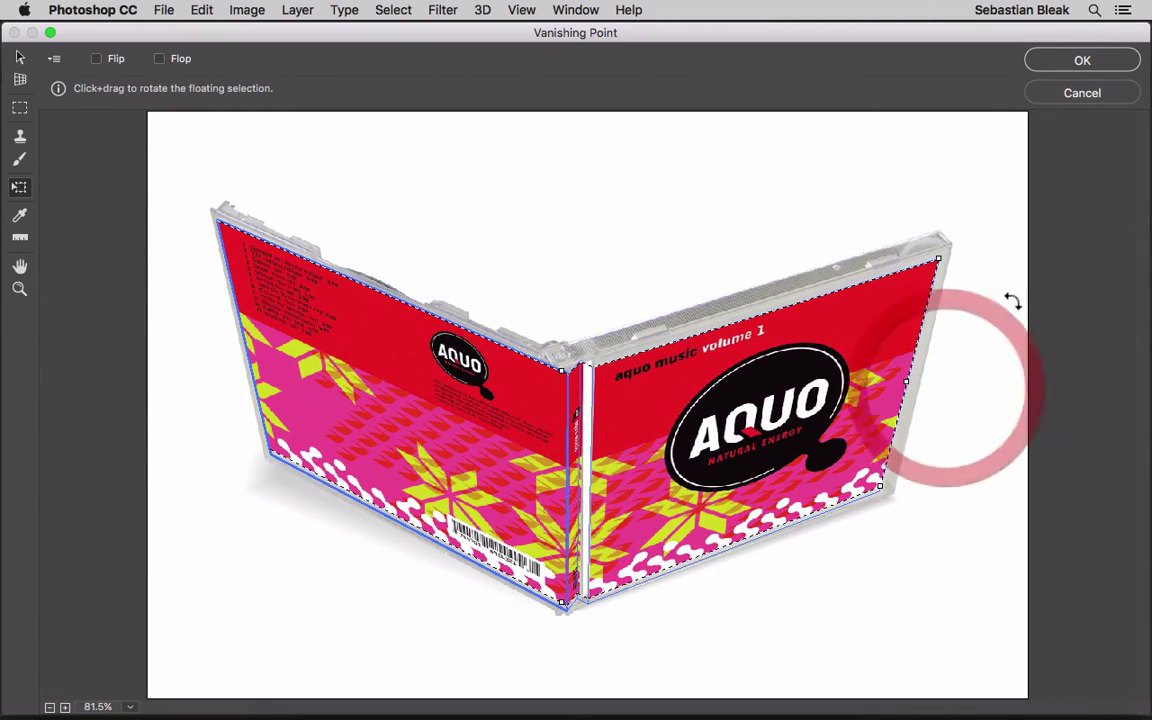
click(1082, 60)
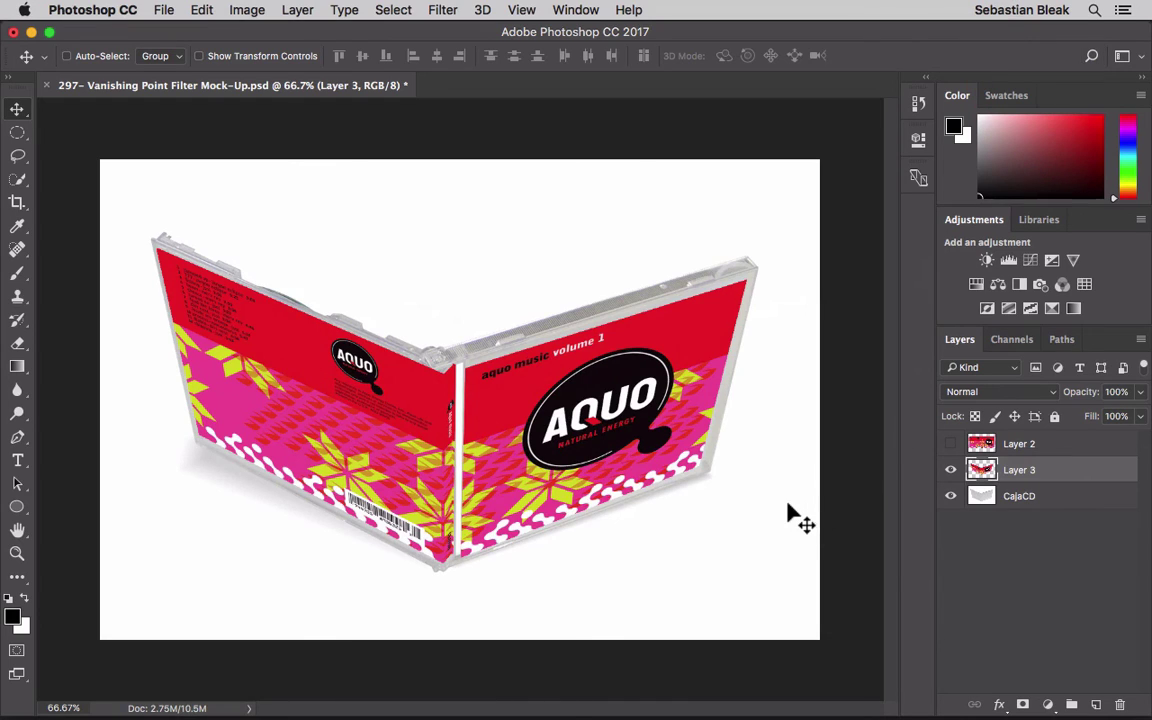